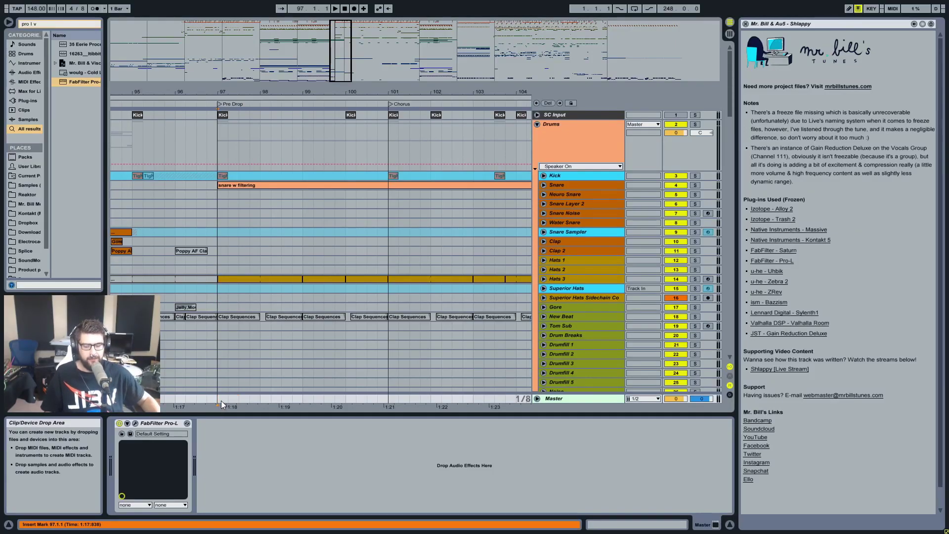
Scroll the arrangement to bring the Chorus section around bar 101 into view.
left_click_drag(404, 92, 194, 91)
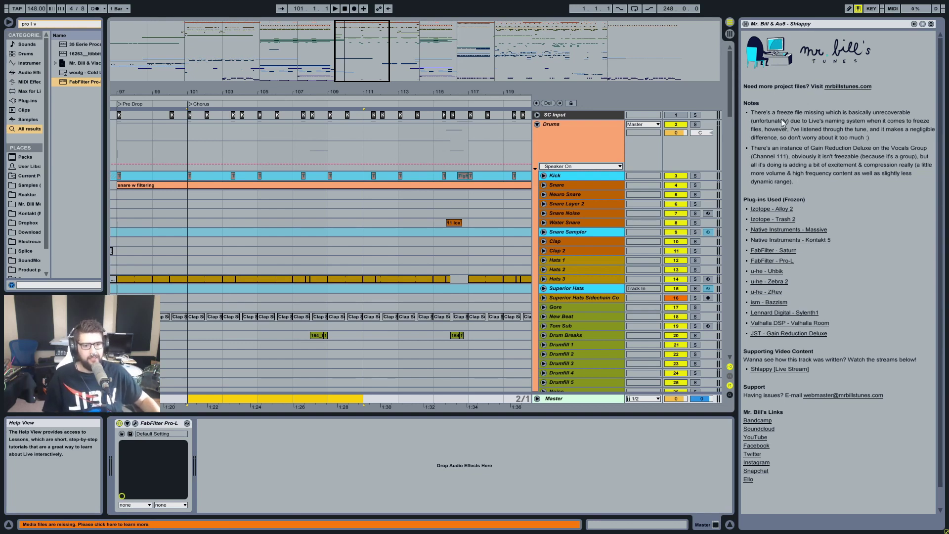
Hide the project notes, zoom in, reset the Pre Drop locator to bar 97, and set a 1 Bar grid.
left_click(745, 25)
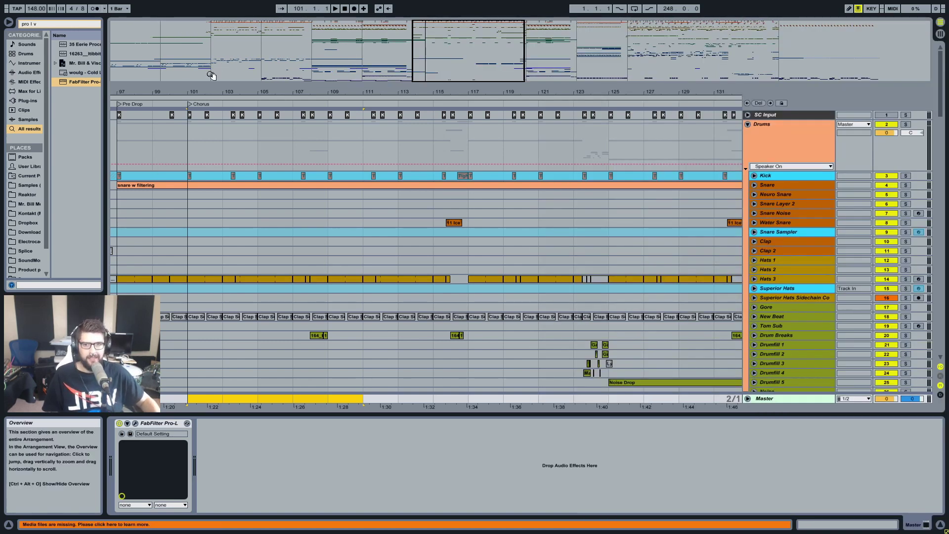
left_click_drag(201, 91, 186, 103)
mouse_move(277, 398)
left_mouse_down()
mouse_move(316, 395)
mouse_move(294, 399)
left_mouse_up()
right_click(300, 400)
left_click(389, 370)
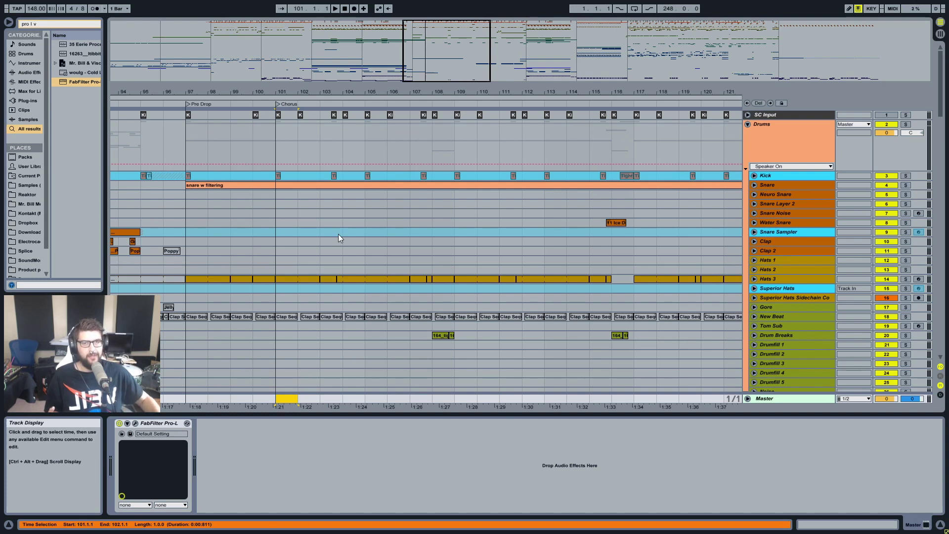
Fold the Drums group and select the Main Drop Bass Sidechain track.
left_click(747, 124)
left_click(772, 182)
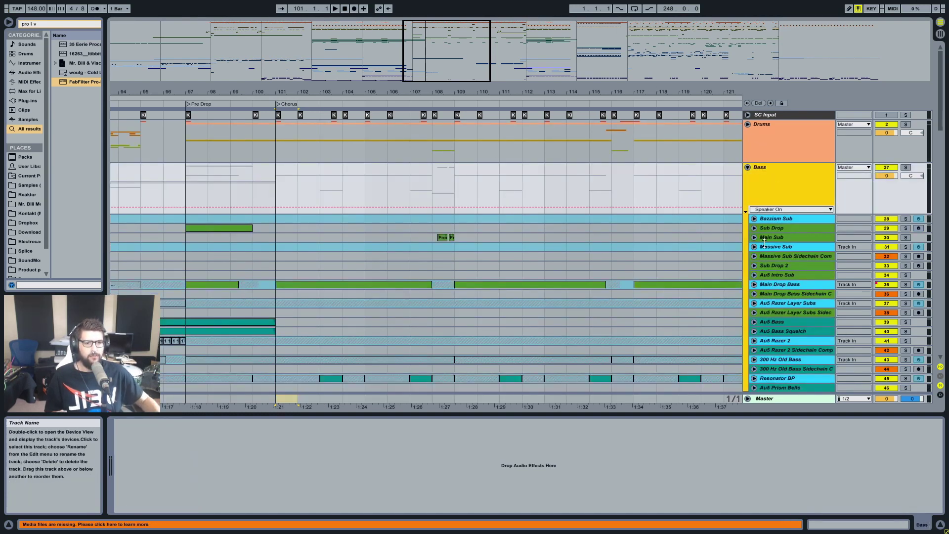
left_click(784, 286)
Show the sidechain track's devices and bypass the Old Compressor-1 rack.
left_click(787, 294)
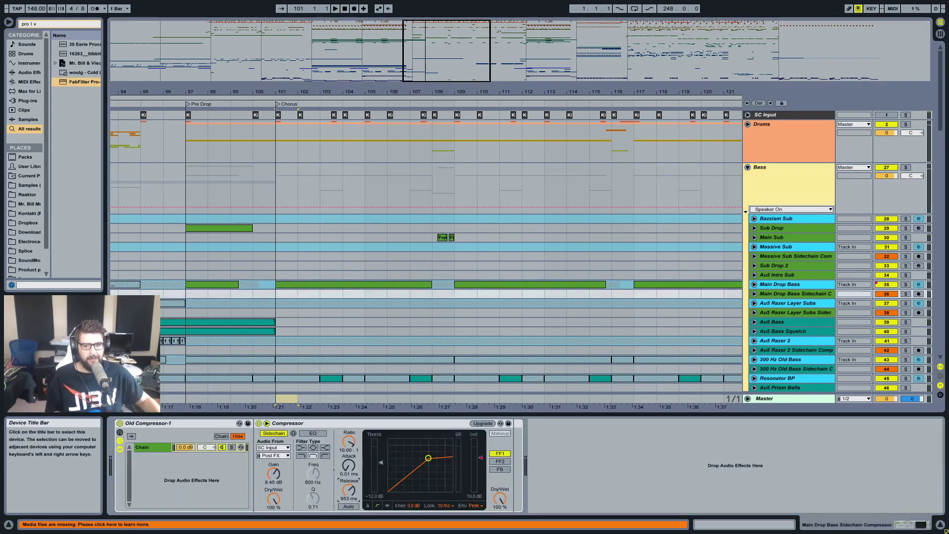
left_click_drag(275, 294, 437, 301)
left_click(229, 293)
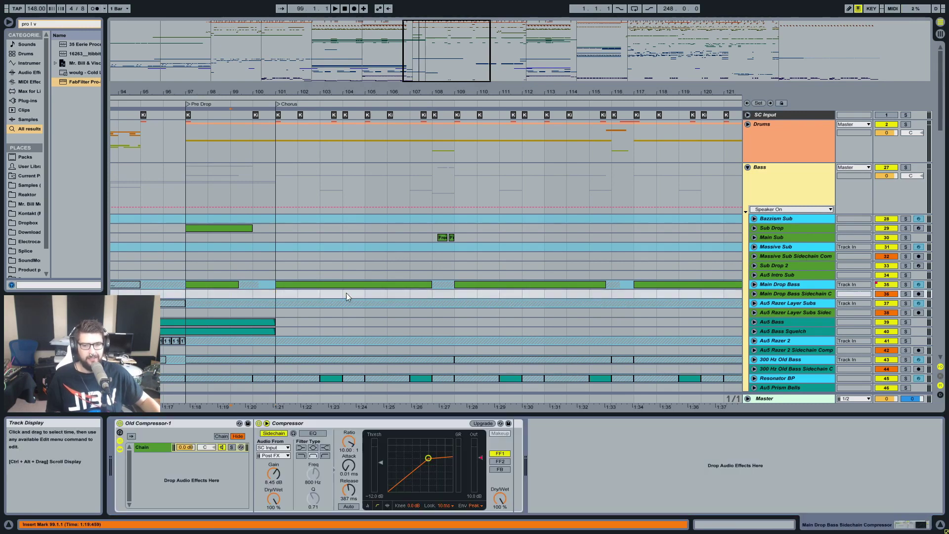
left_click(217, 424)
key("0")
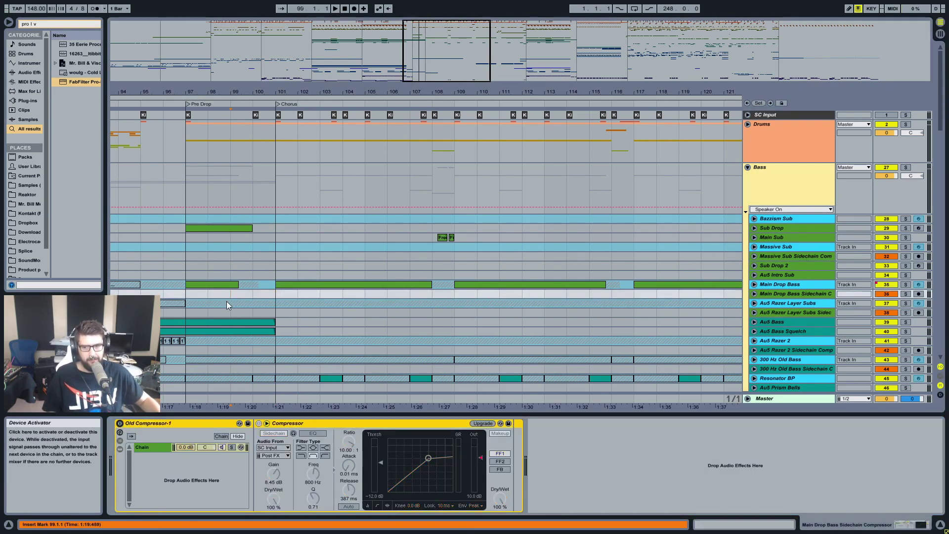
Play from bar 97, then narrow the time selection to bars 101–108.
left_click_drag(192, 294, 270, 298)
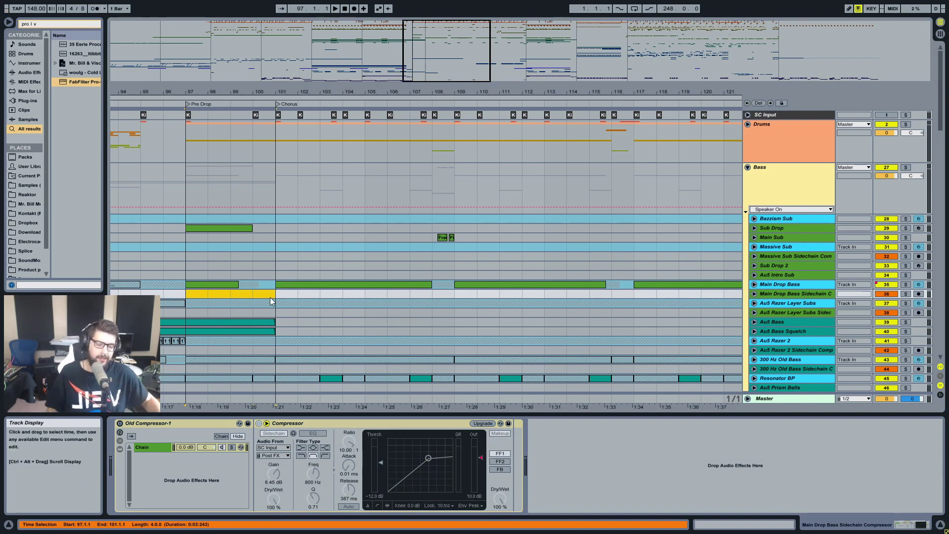
key("space")
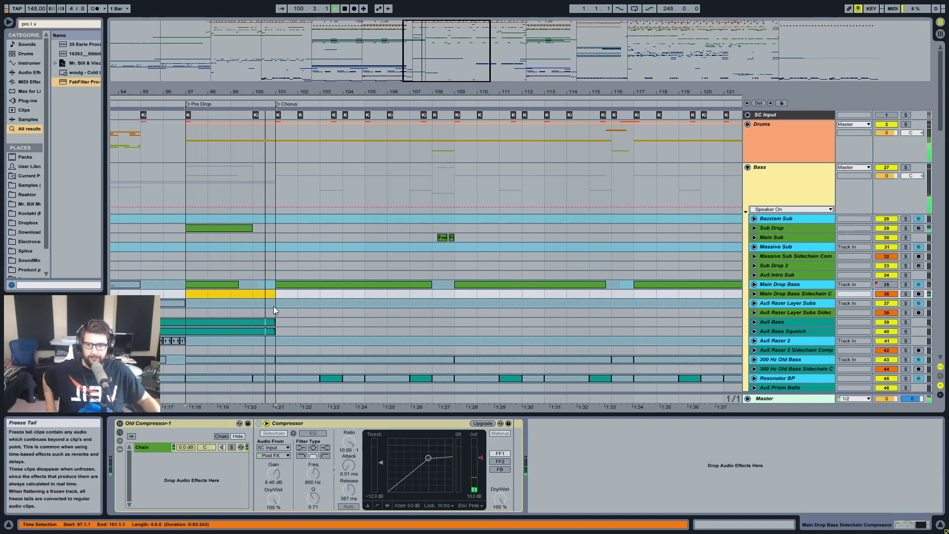
left_click_drag(276, 294, 477, 293)
left_click_drag(276, 295, 432, 295)
key("space")
Solo track 36, audition bars 101–108, then re-enable the rack and turn the release down.
left_click(905, 294)
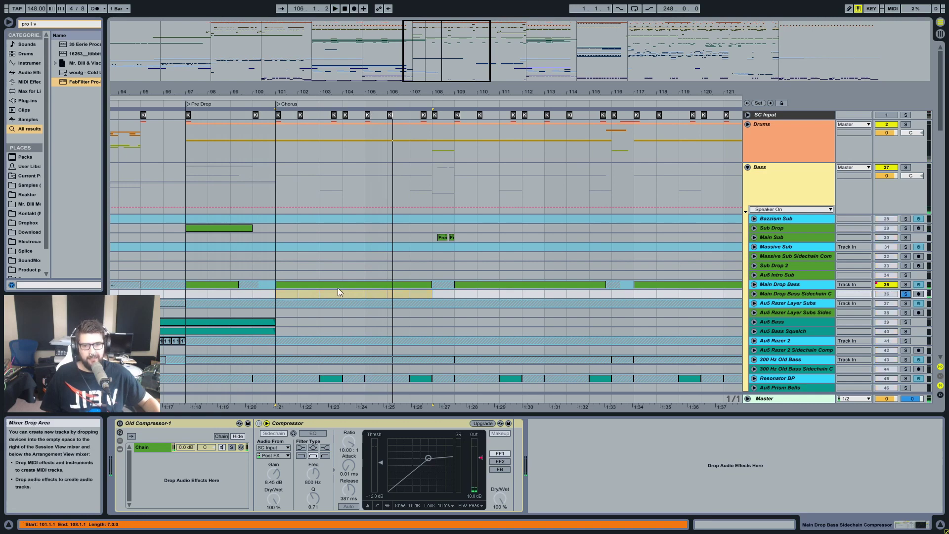
left_click_drag(279, 293, 423, 299)
key("space")
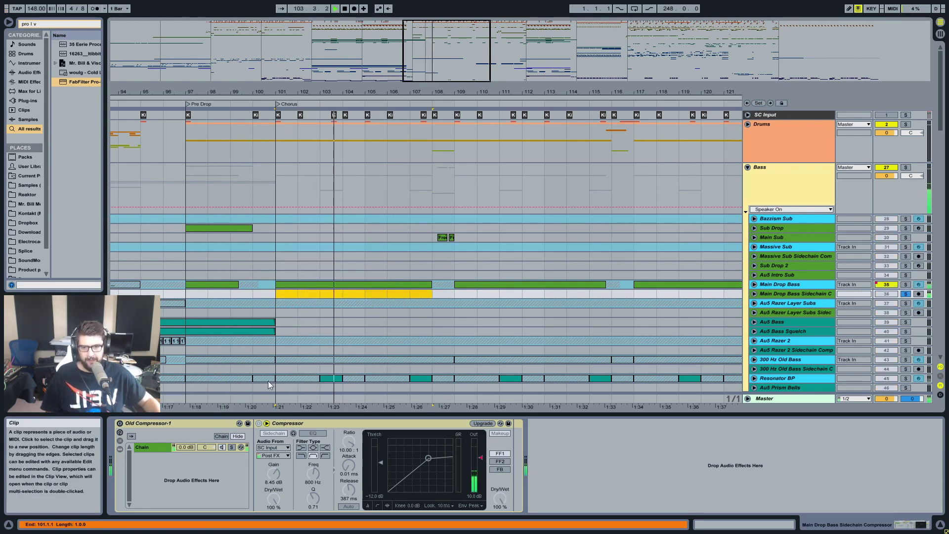
key("space")
left_click(119, 423)
left_click_drag(348, 490, 348, 519)
Replay the chorus while trying release times around 582 ms and 146 ms, settling on 241 ms.
key("space")
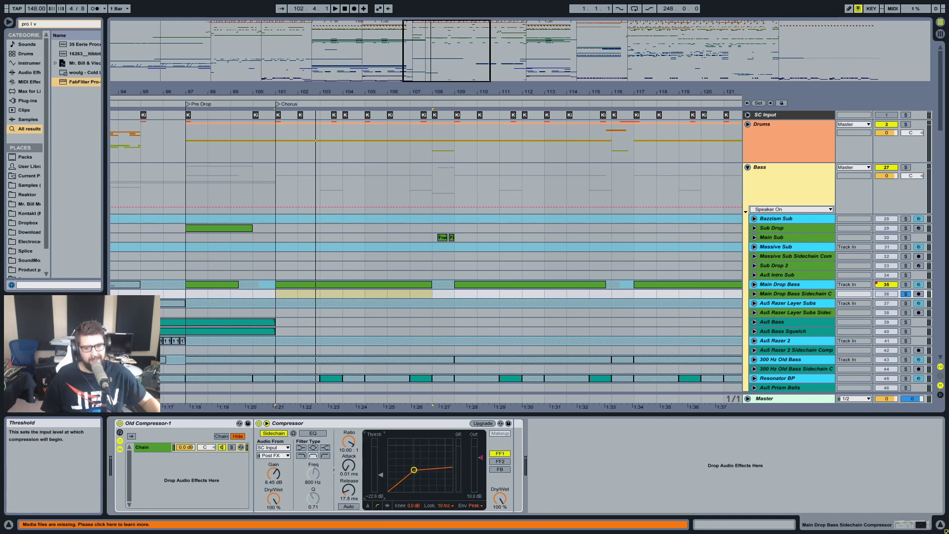
key("space")
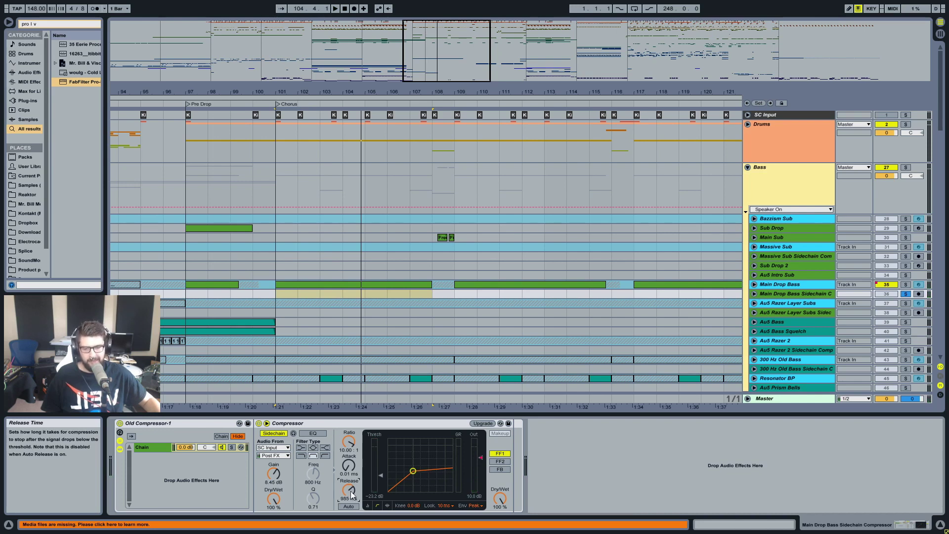
key("space")
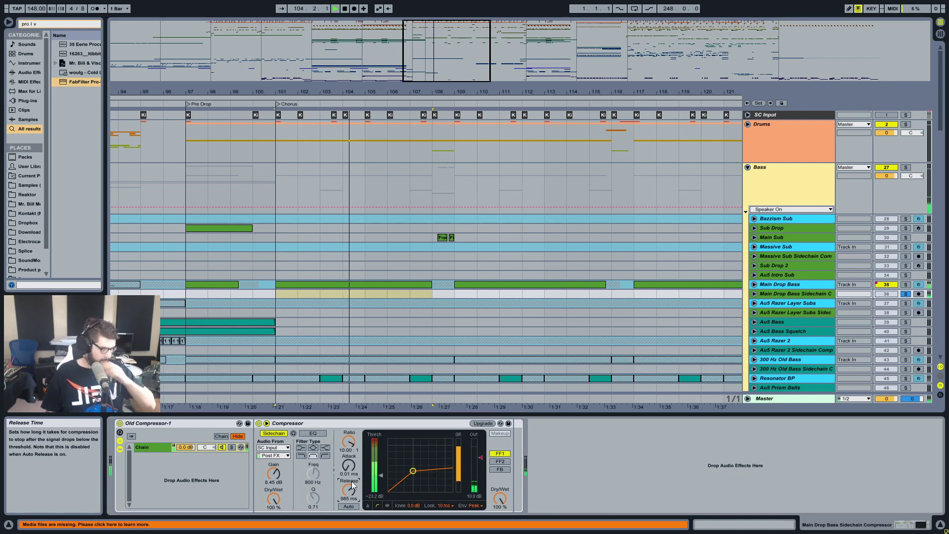
key("space")
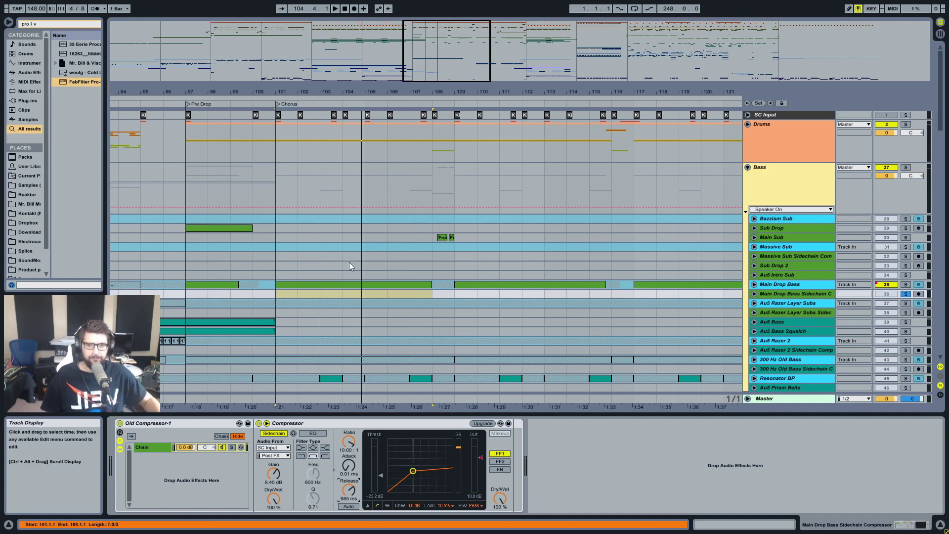
left_click_drag(348, 489, 349, 499)
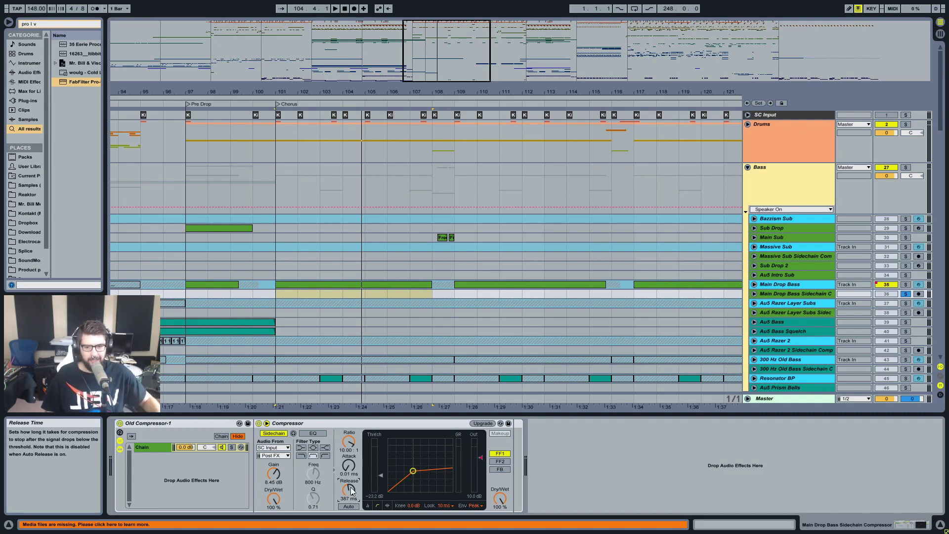
key("space")
left_click_drag(348, 495, 374, 465)
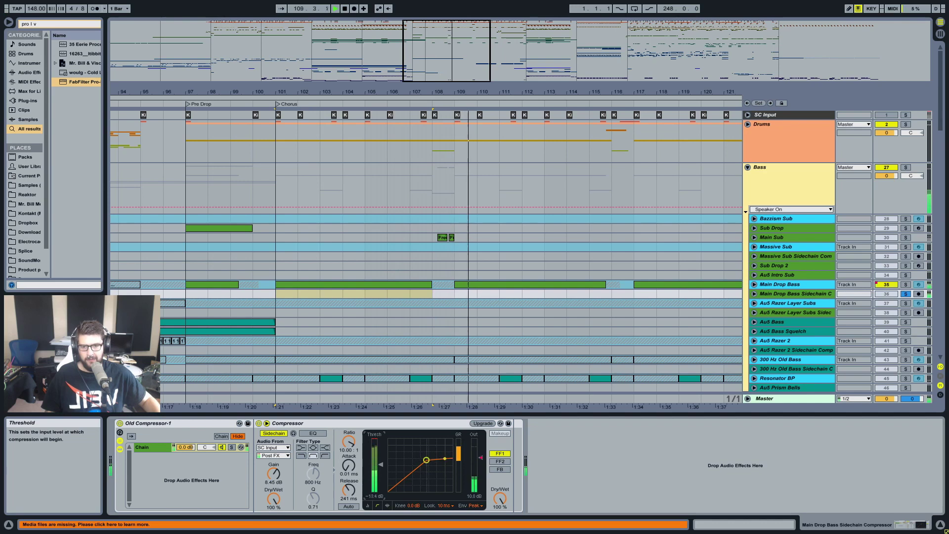
key("space")
Shrink the selection to bars 101–102, toggle solo, and audition with the threshold near −7 dB.
left_click_drag(283, 293, 299, 293)
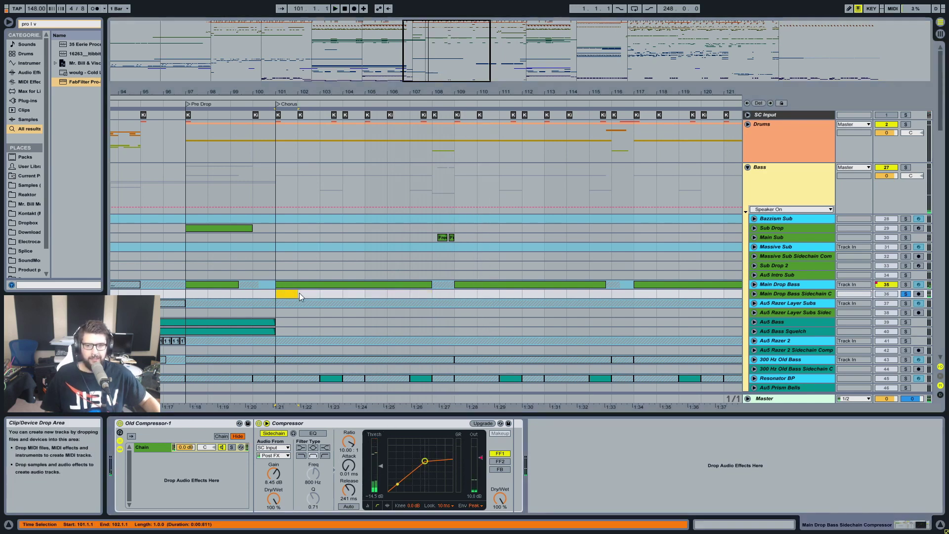
left_click(905, 294)
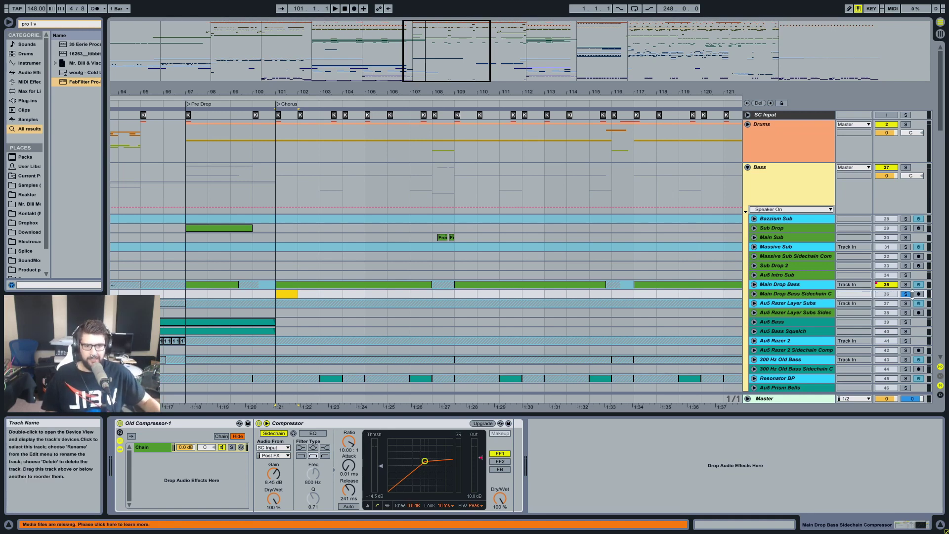
key("space")
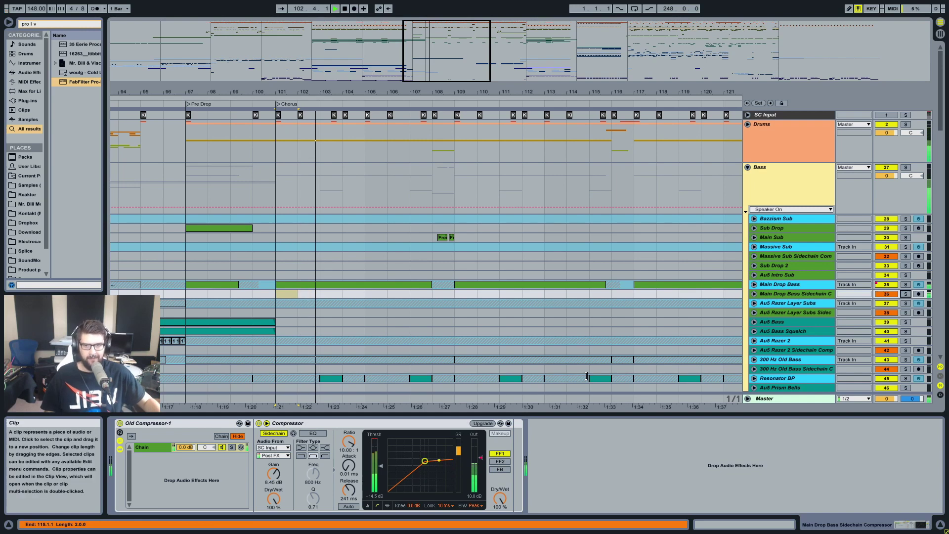
key("space")
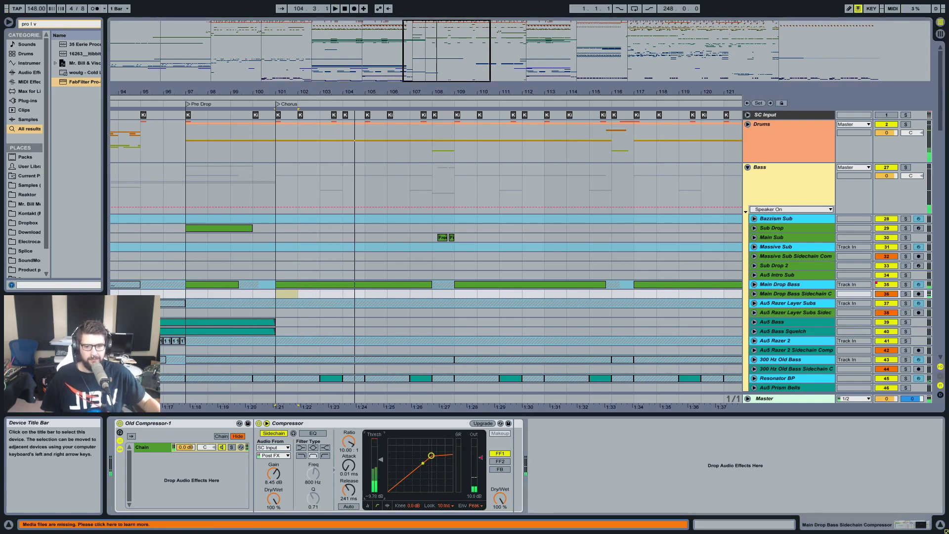
key("space")
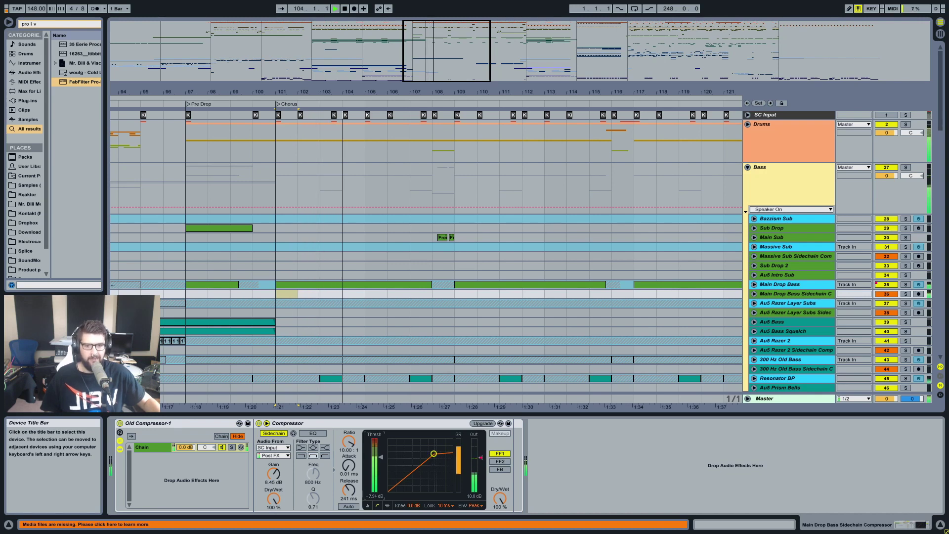
key("space")
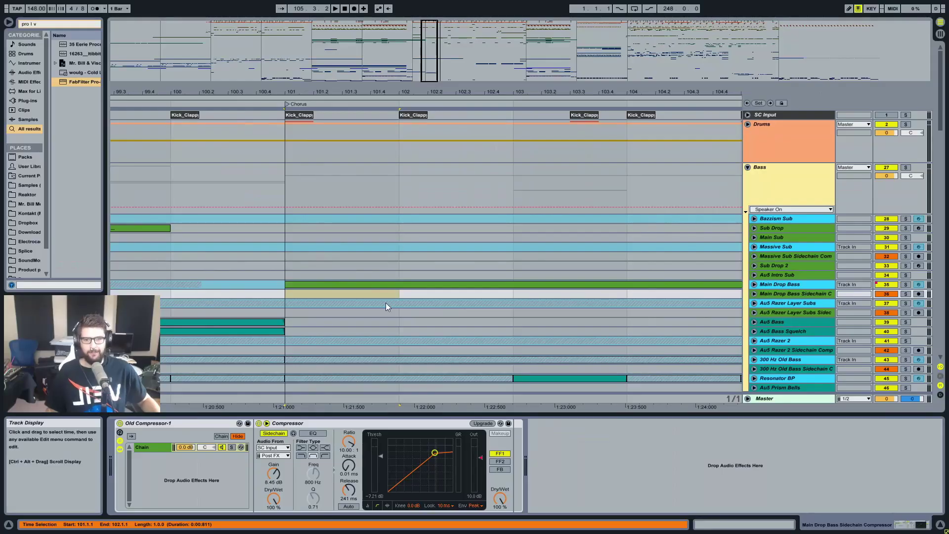
Zoom onto the chorus start and place the insert mark at bar 101 on the sidechain lane.
left_click(390, 287)
right_click(390, 292)
left_click(420, 309)
left_click(290, 290)
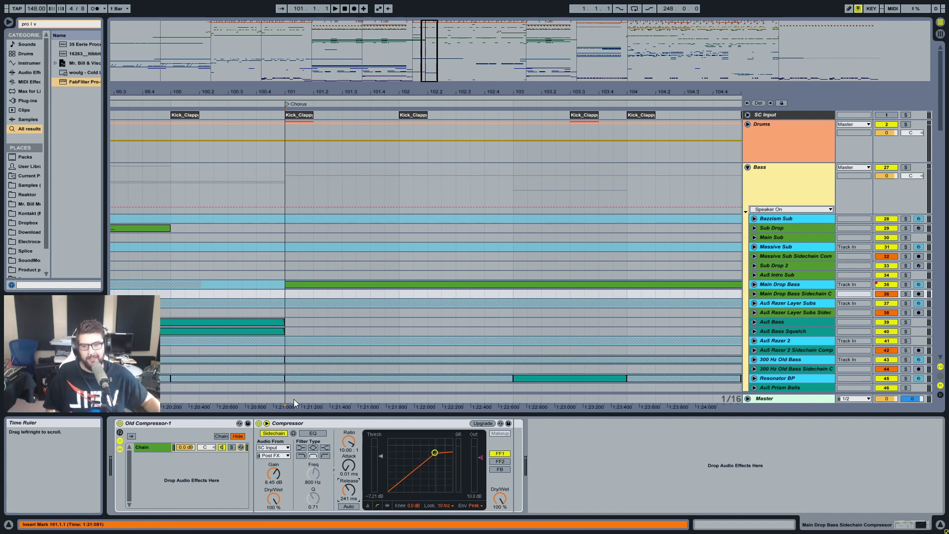
Leave full-screen mode and bring up a cleared Calculator.
key("F11")
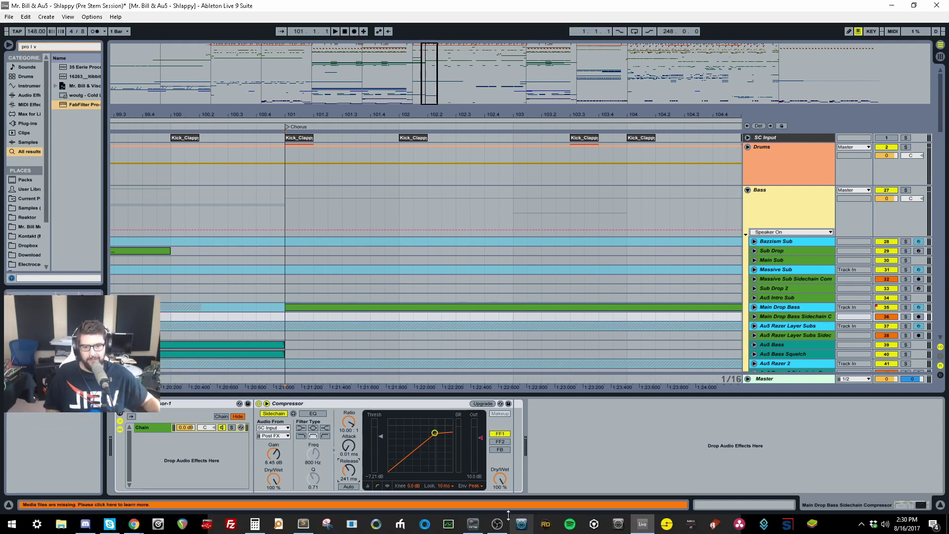
left_click(255, 523)
left_click(743, 319)
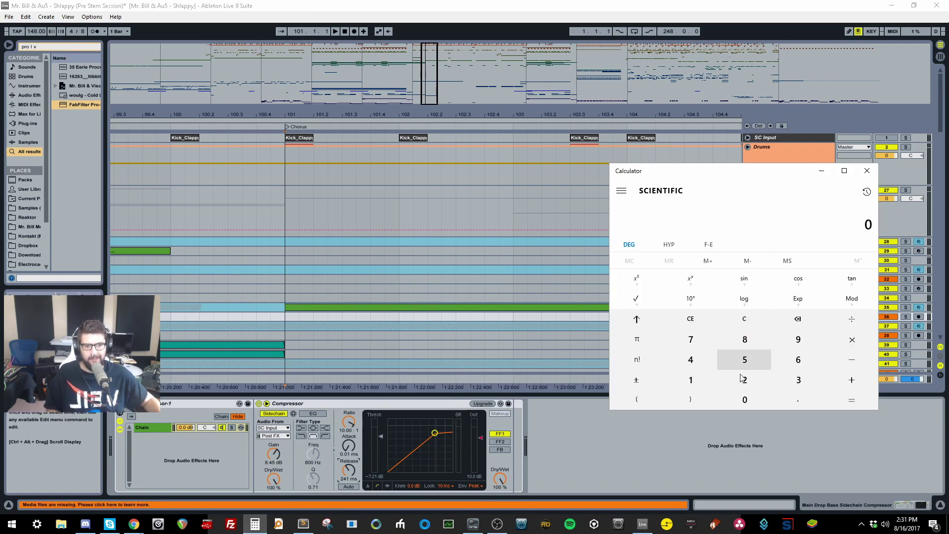
Compute 60000 ÷ 148 = 405.405 ms per beat.
left_click(798, 360)
double_click(755, 404)
double_click(754, 403)
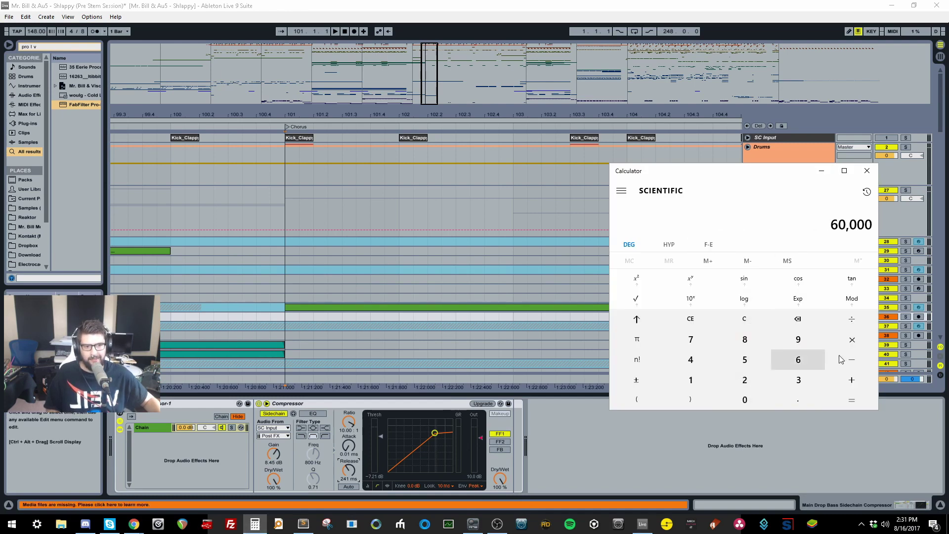
left_click(845, 317)
left_click(713, 380)
left_click(690, 360)
left_click(744, 339)
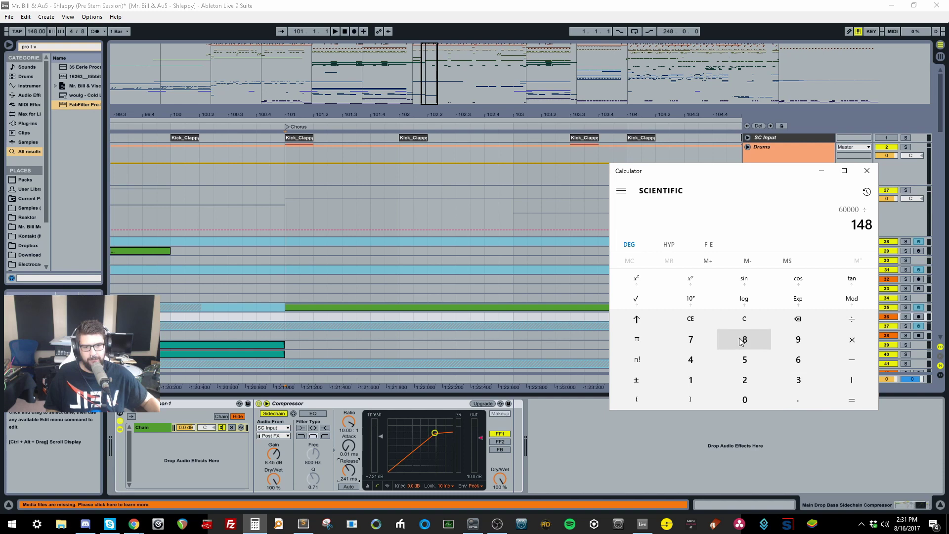
left_click(851, 400)
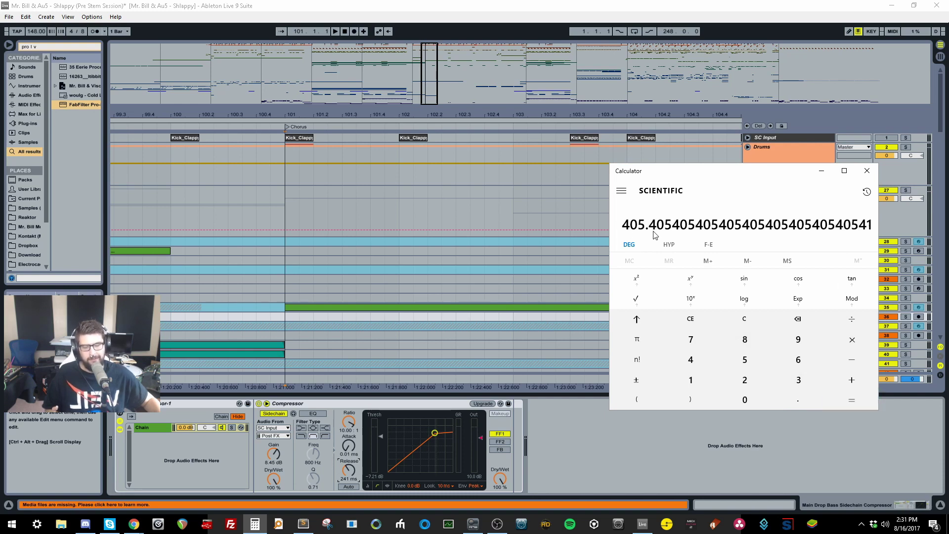
Set the grid to 1/4 and mark 101.1.1–101.3.1 on the Master lane.
left_click(295, 376)
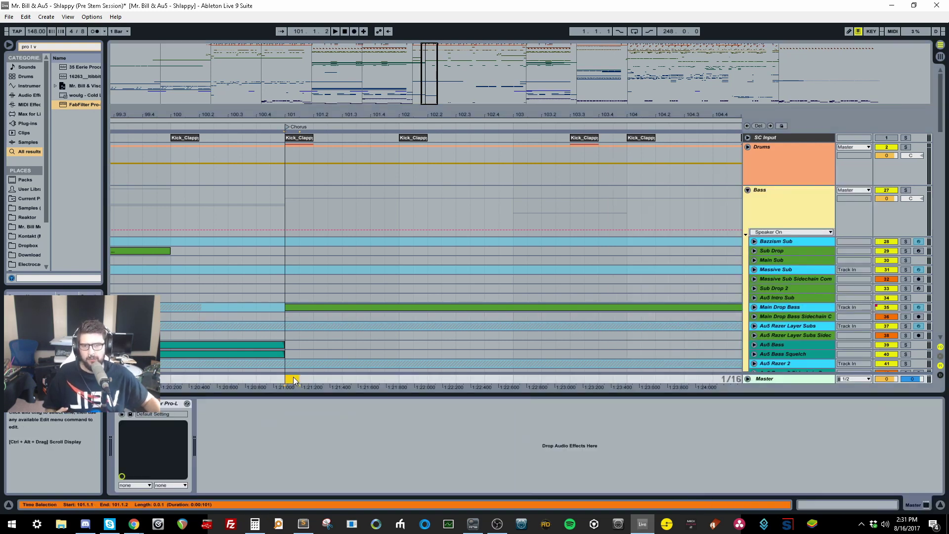
right_click(340, 381)
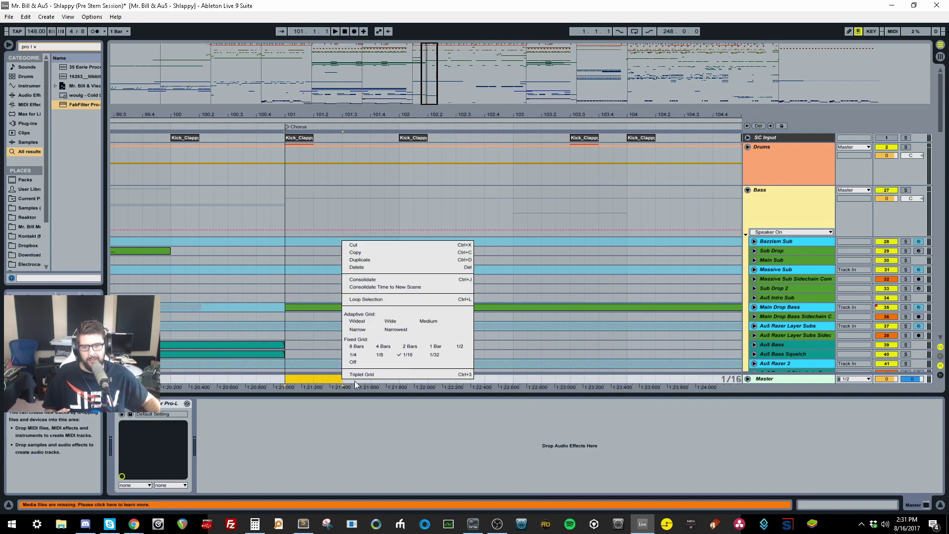
left_click(355, 357)
left_click(402, 378)
left_click_drag(405, 377, 320, 378)
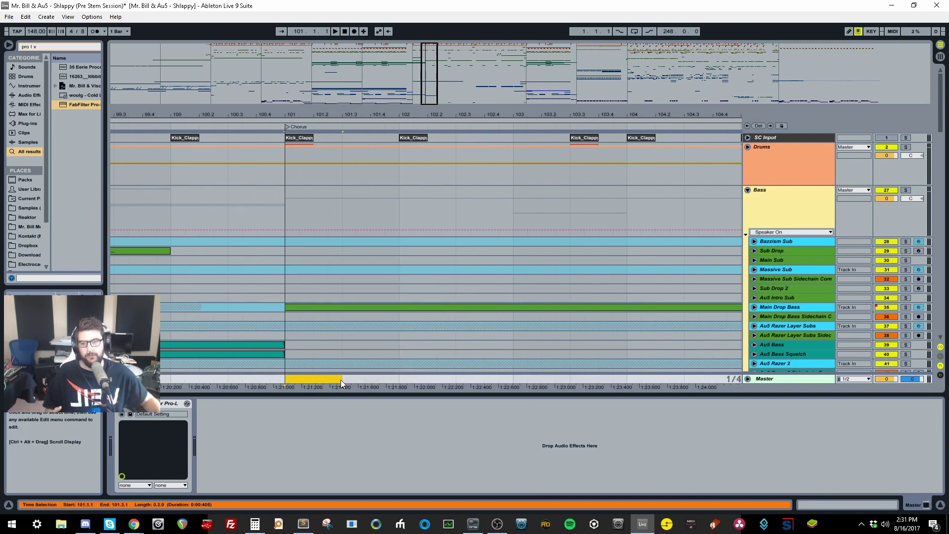
left_click(340, 380)
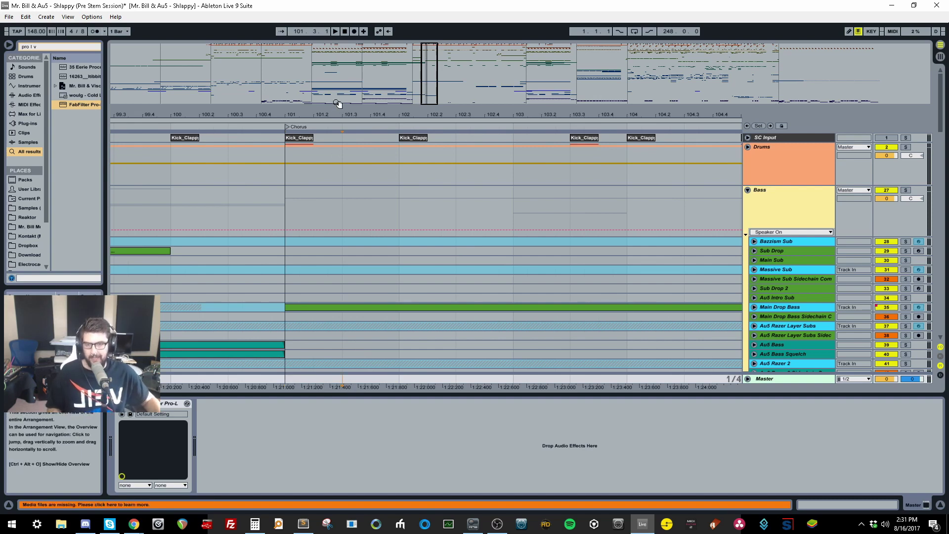
In full screen, reselect the 405 ms span 101.1–101.3 on the Master lane.
key("F11")
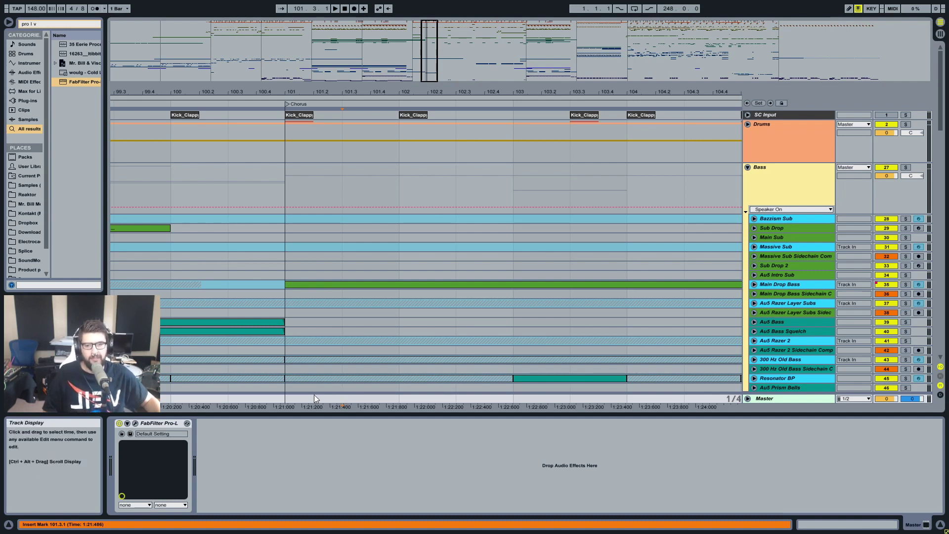
left_click_drag(287, 397, 342, 398)
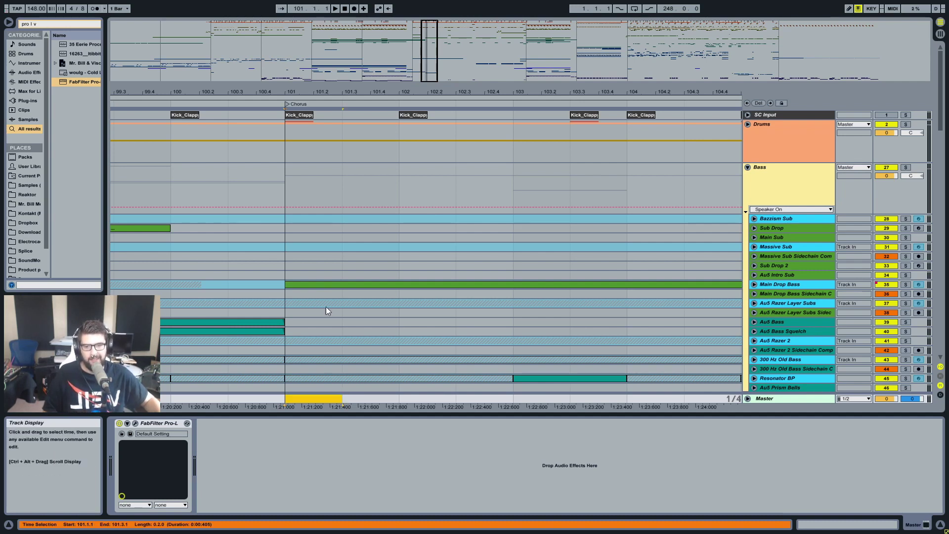
left_click_drag(335, 197, 688, 185)
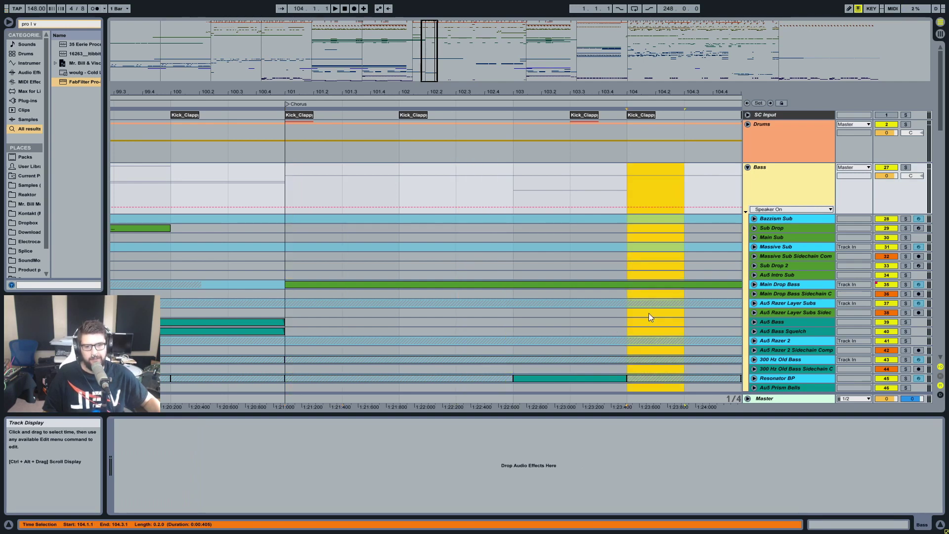
left_click(296, 178)
left_click_drag(299, 399, 342, 399)
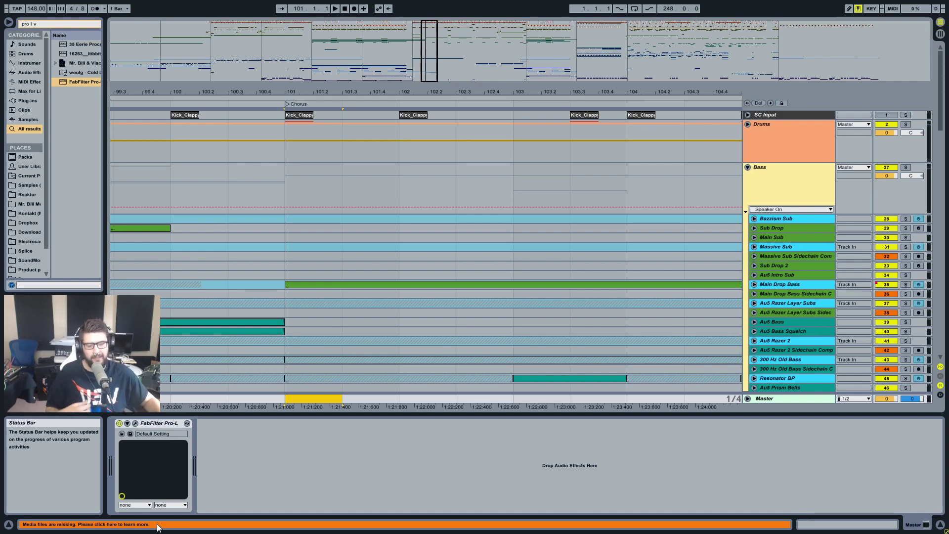
left_click(84, 524)
left_click(746, 23)
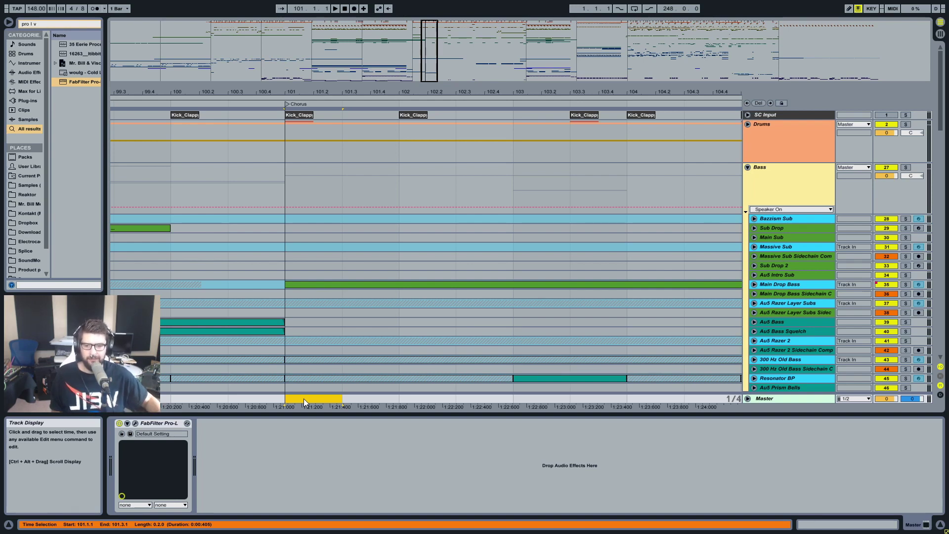
Switch to a 1/8 grid and select one eighth note, 101.1.1–101.2.1.
left_click(339, 397)
left_click_drag(339, 397, 284, 399)
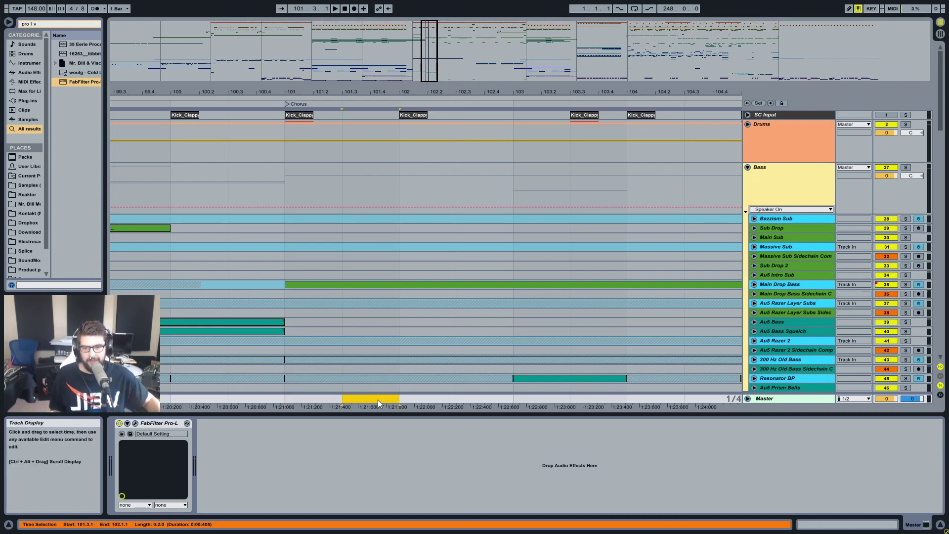
right_click(333, 398)
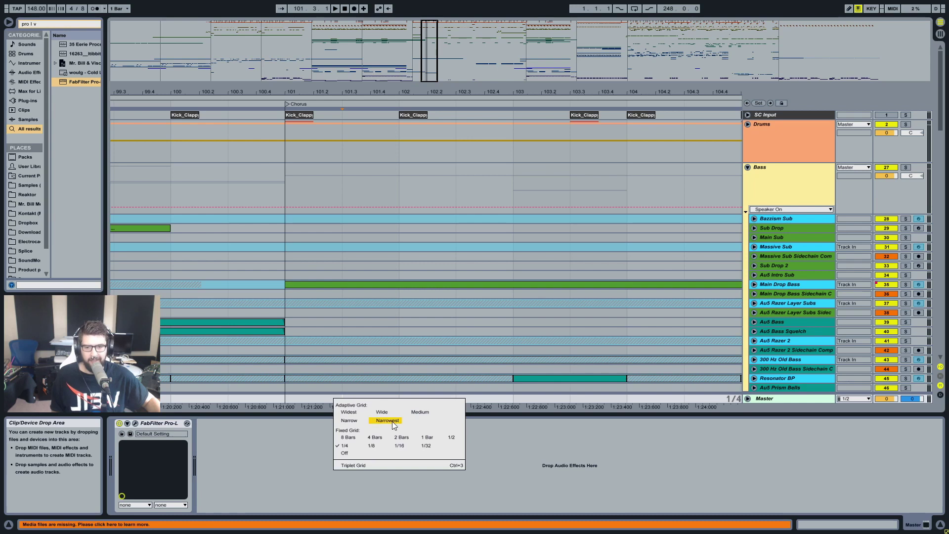
left_click(379, 447)
left_click(313, 398)
left_click_drag(313, 398, 295, 398)
Switch to a 1/16 grid, select one sixteenth (101 ms), and show the sidechain compressor.
right_click(302, 399)
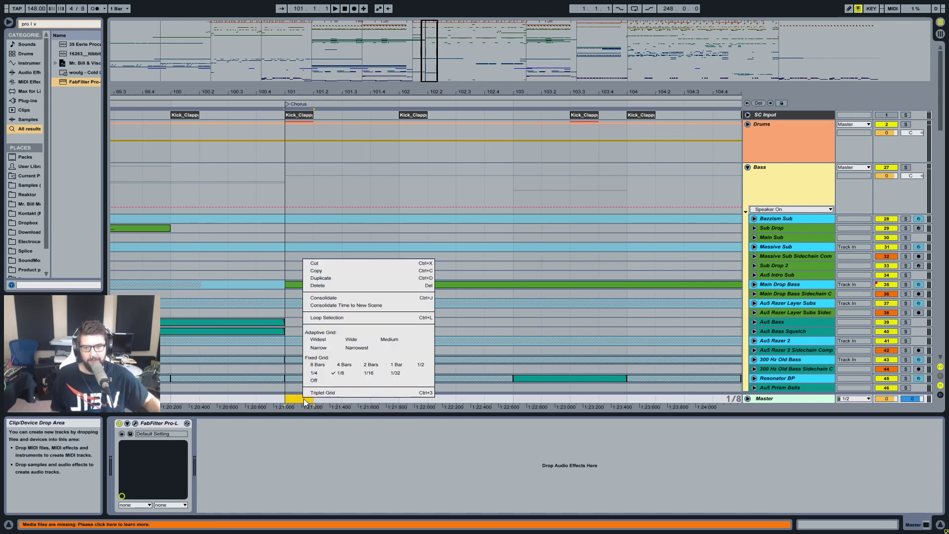
left_click(368, 373)
left_click_drag(288, 398, 296, 398)
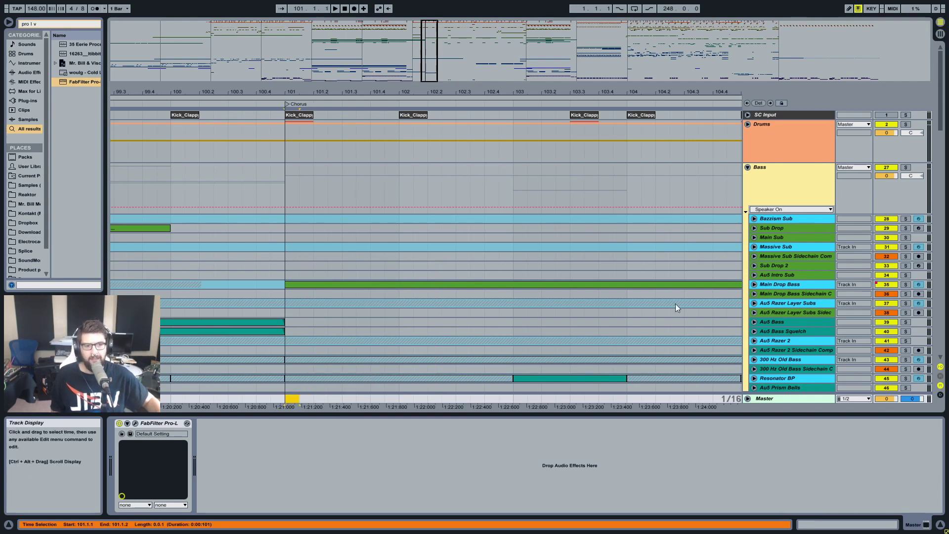
left_click(764, 295)
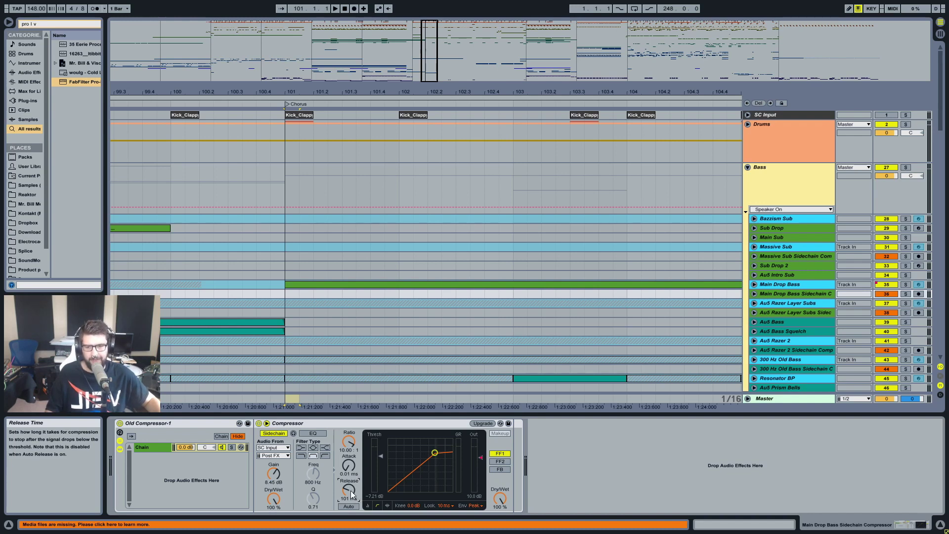
Audition the chorus from bar 101, zooming out to bars 95–124 for a second pass.
left_click(284, 291)
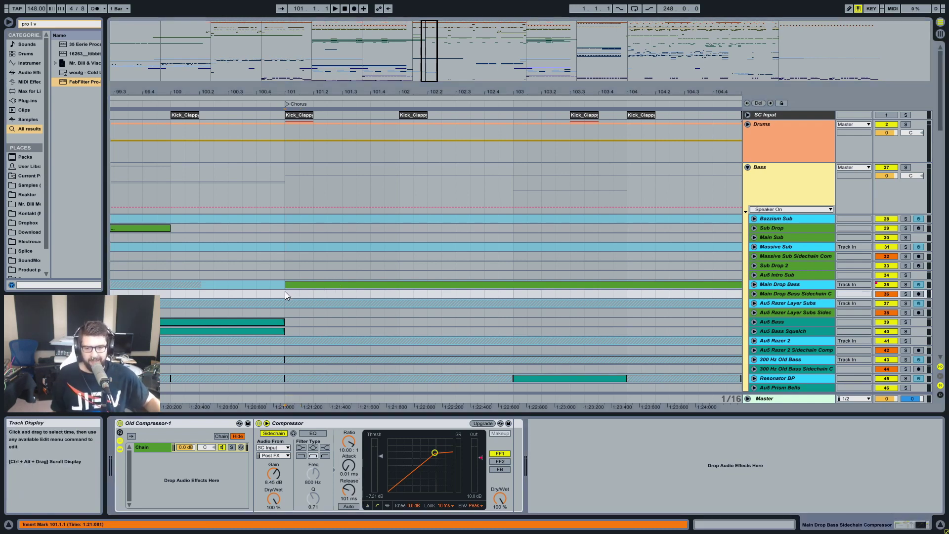
key("space")
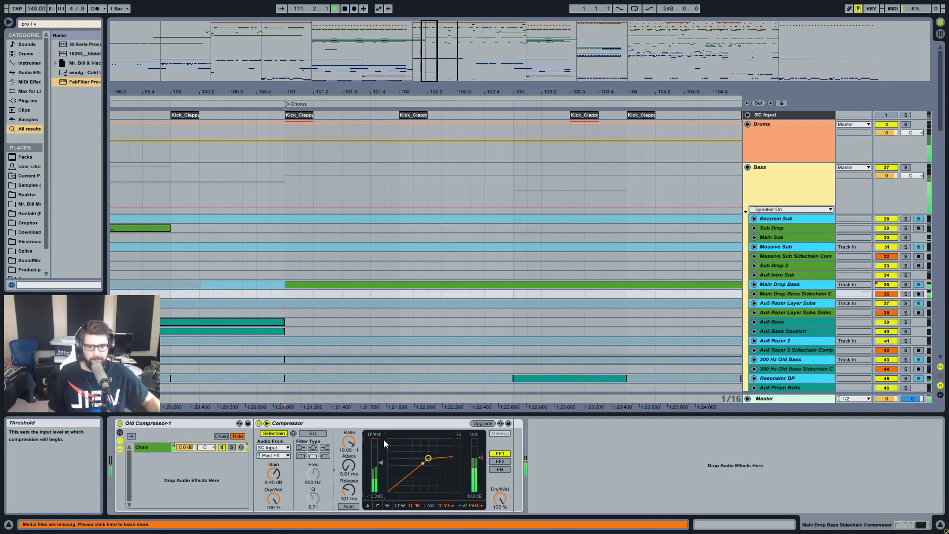
key("space")
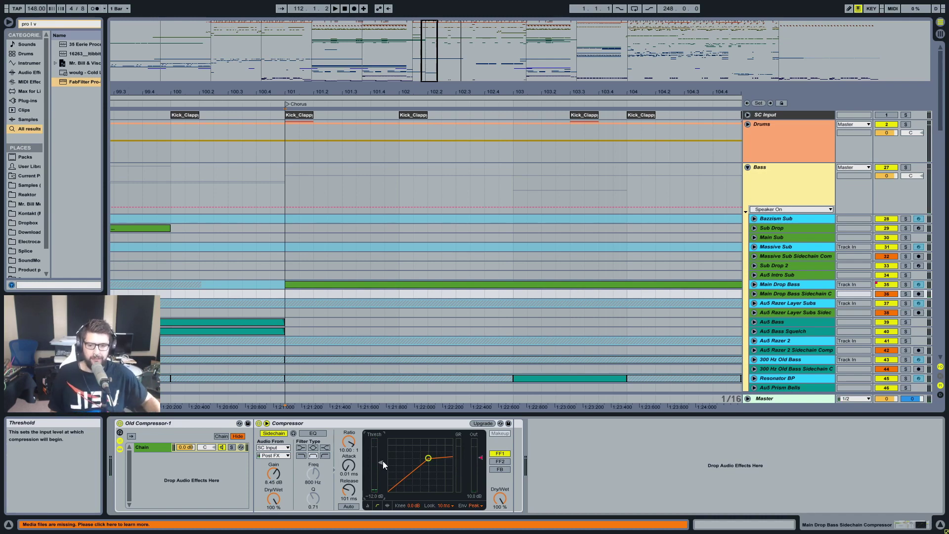
left_click(296, 293)
left_click_drag(367, 91, 258, 50)
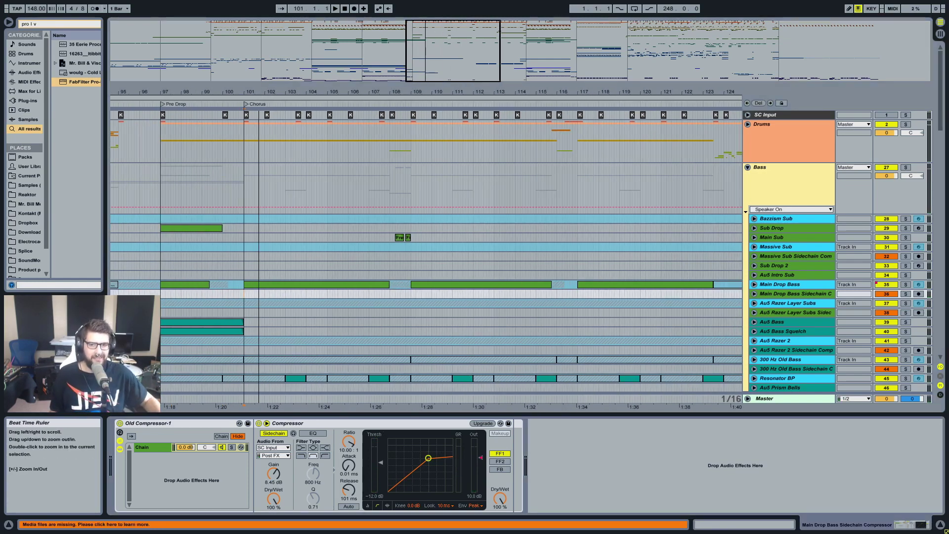
key("space")
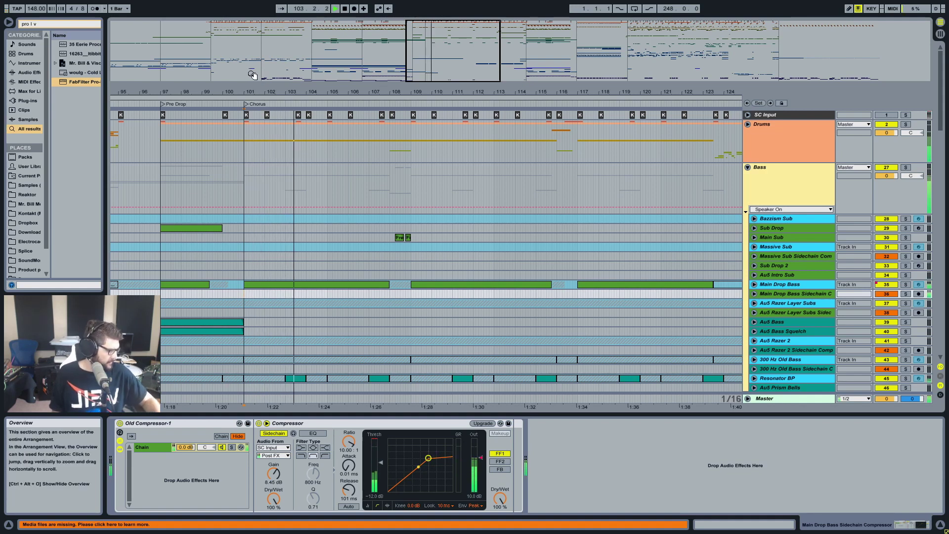
key("space")
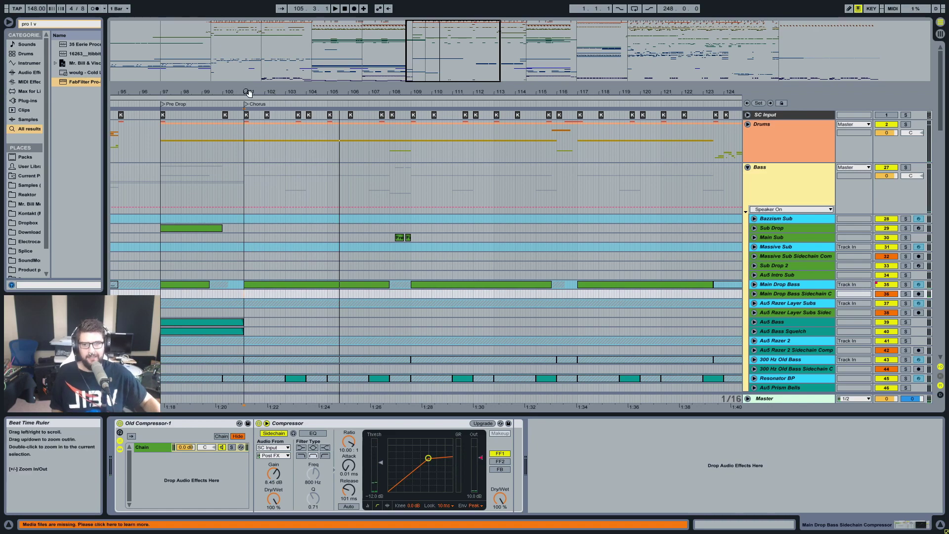
Zoom in around bars 101–105 and check the sidechain's Audio From source, leaving it unchanged.
double_click(296, 92)
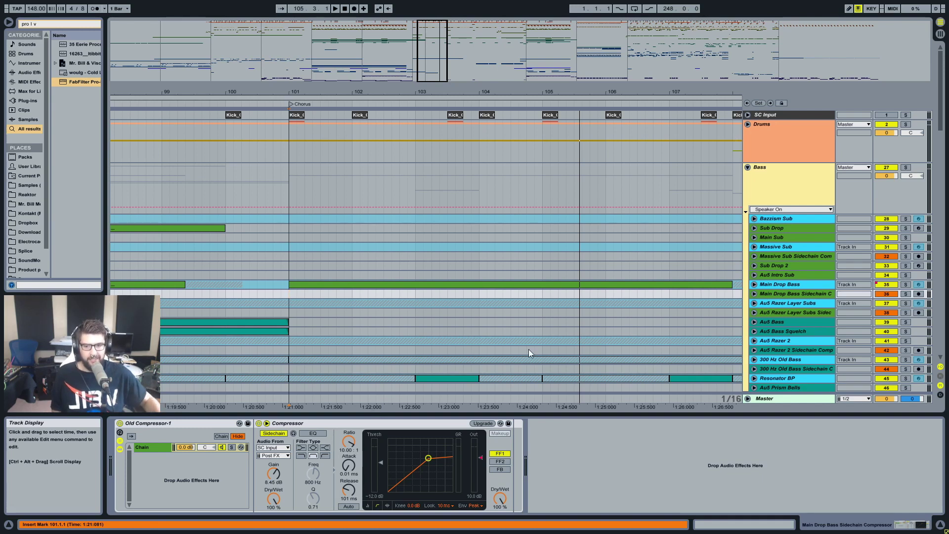
left_click(273, 447)
left_click(270, 10)
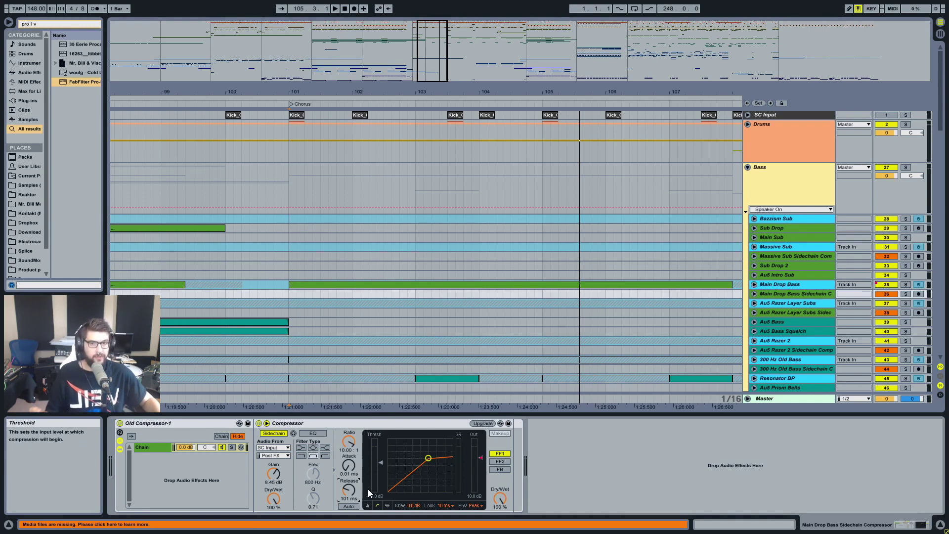
Unfold the SC Input track and zoom in on its kick at bar 101.
left_click(748, 115)
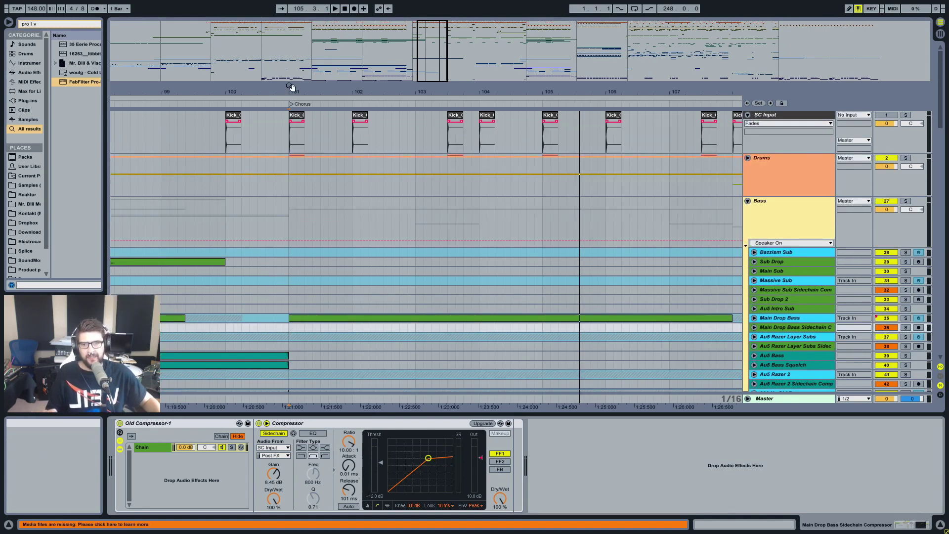
left_click_drag(292, 88, 325, 141)
left_click(268, 147)
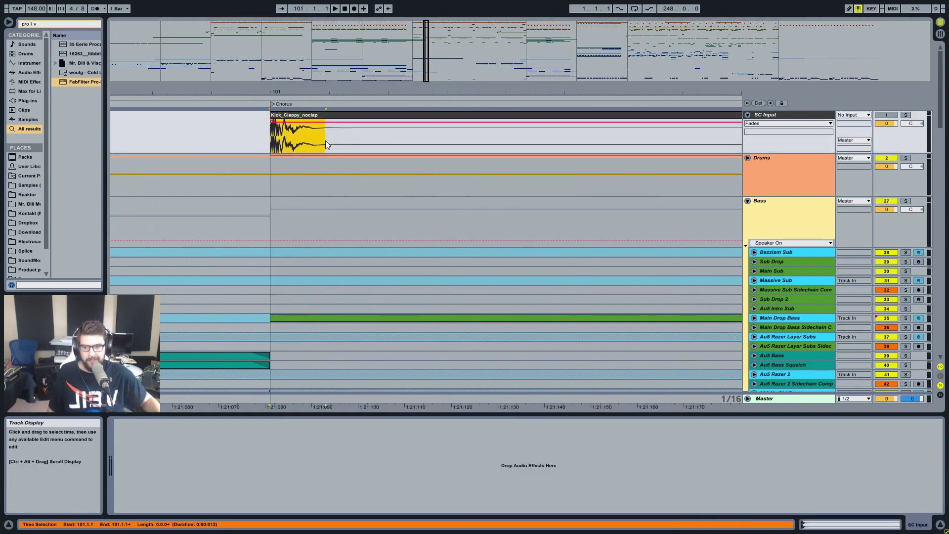
Check the Main Drop Bass Sidechain compressors and set SC Input volume to -16 dB.
scroll(787, 278, "down", 5)
left_click(778, 239)
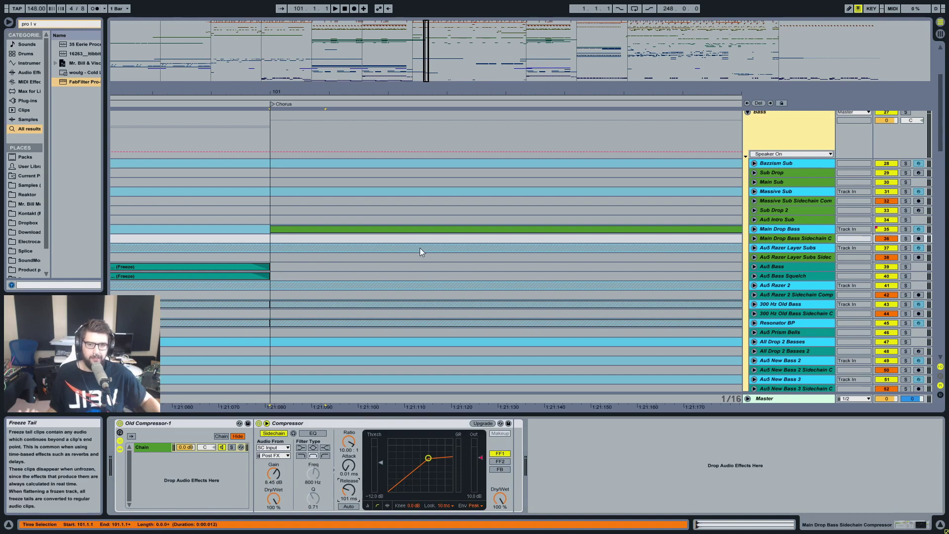
scroll(420, 262, "up", 5)
scroll(420, 262, "down", 5)
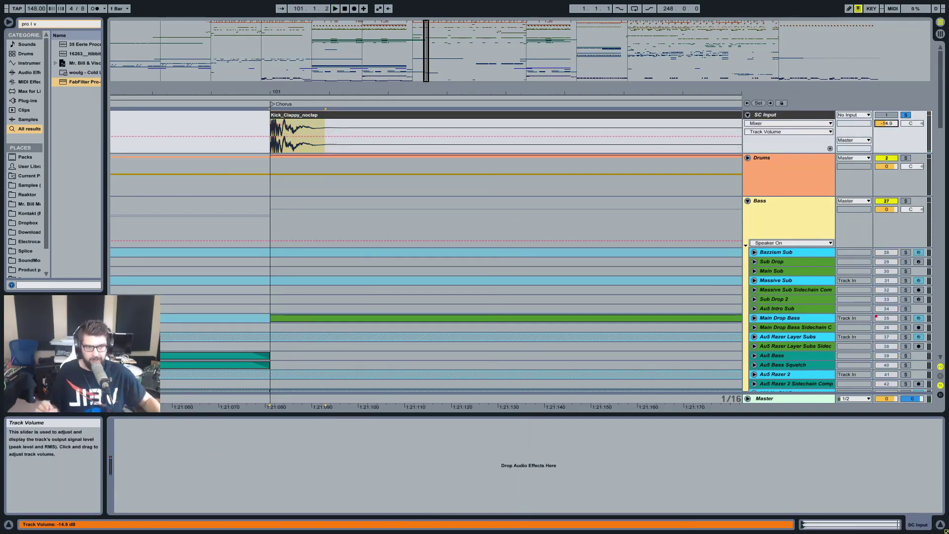
type("-16")
key("Return")
Select the Kick_Clappy_noclap clip and zoom the arrangement closely around bar 101.
left_click(770, 327)
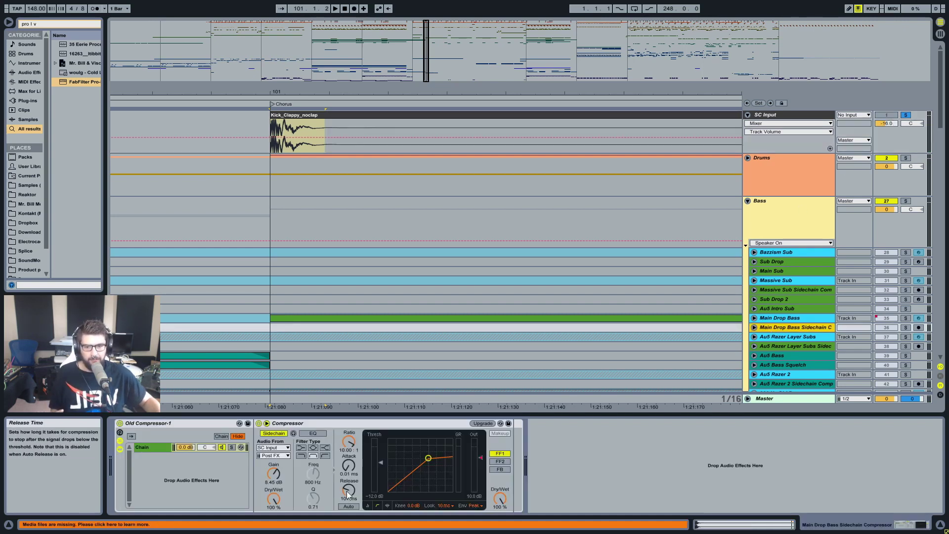
left_click(294, 121)
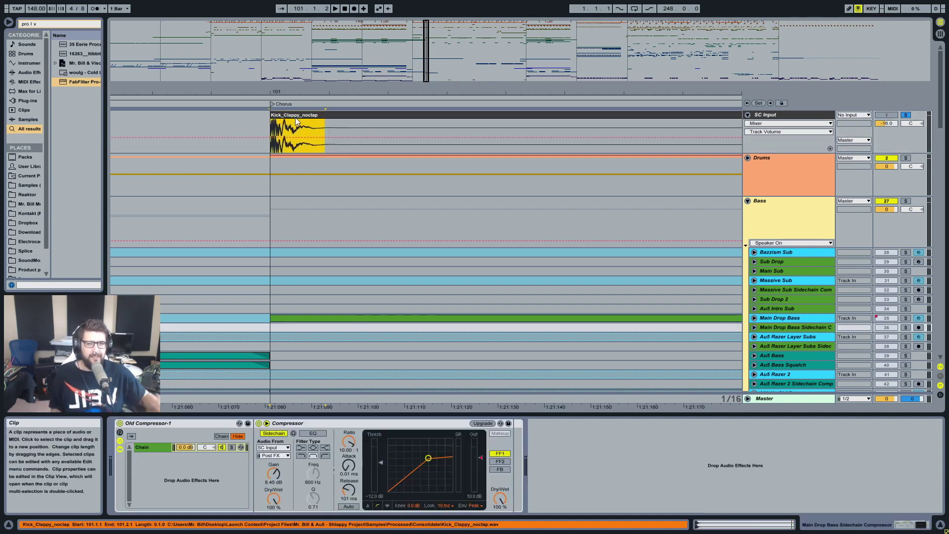
left_click(317, 130)
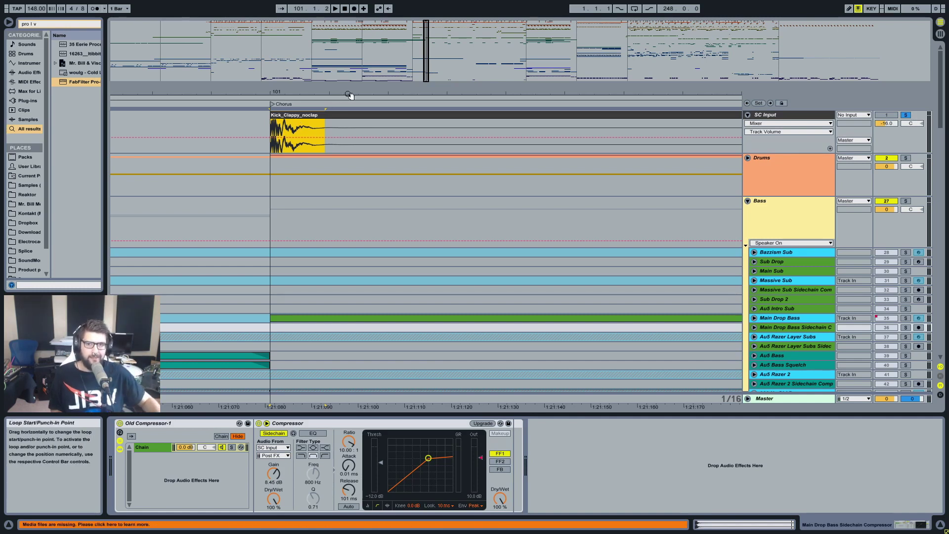
left_click_drag(350, 92, 223, 42)
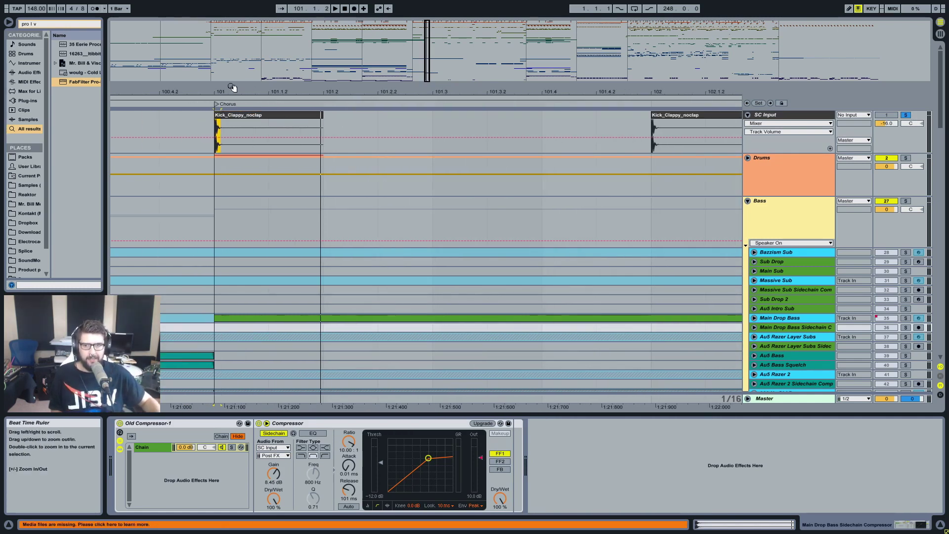
left_click_drag(213, 92, 327, 126)
Zoom back out around bar 101 and unfold the Drums group to list Kick, Snare, Clap and Hats.
right_click(315, 135)
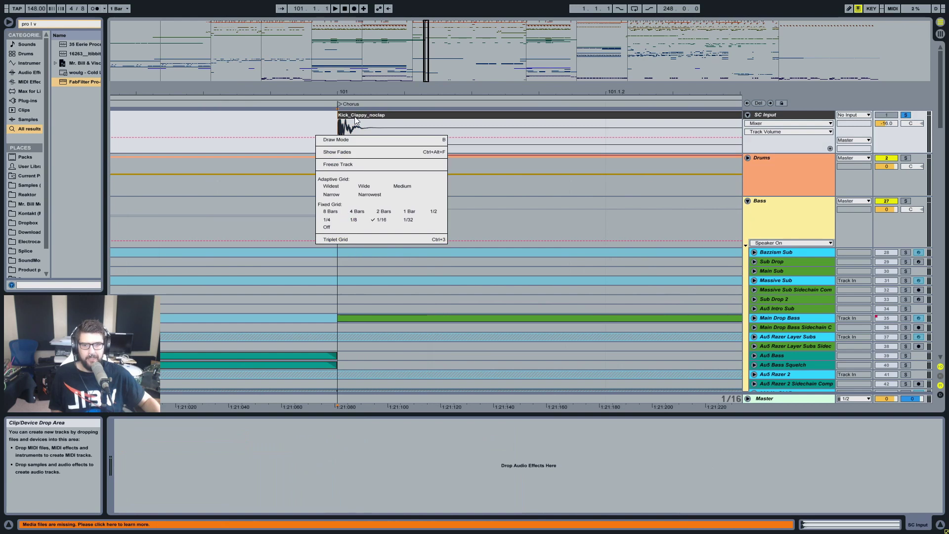
left_click(379, 114)
left_click(393, 98)
left_click_drag(394, 94, 258, 50)
left_click(748, 159)
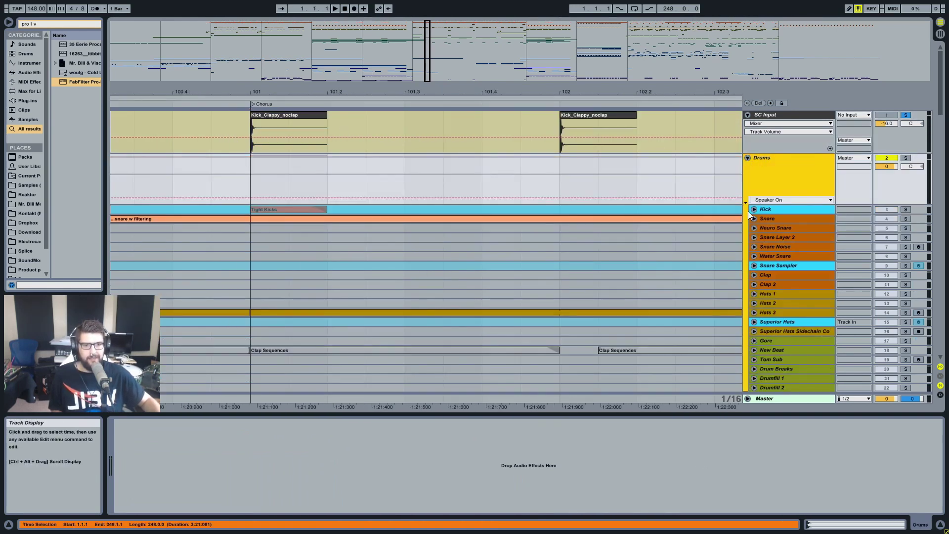
Unfold the Kick and Snare tracks and set the start point to bar 101.
left_click(754, 209)
left_click(754, 287)
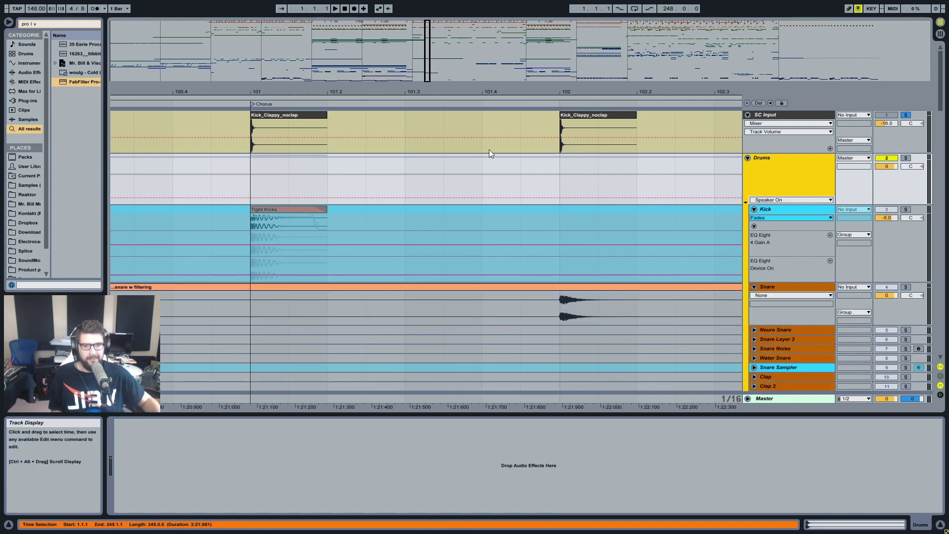
left_click(263, 162)
mouse_move(462, 89)
left_mouse_down()
mouse_move(358, 93)
mouse_move(671, 91)
left_mouse_up()
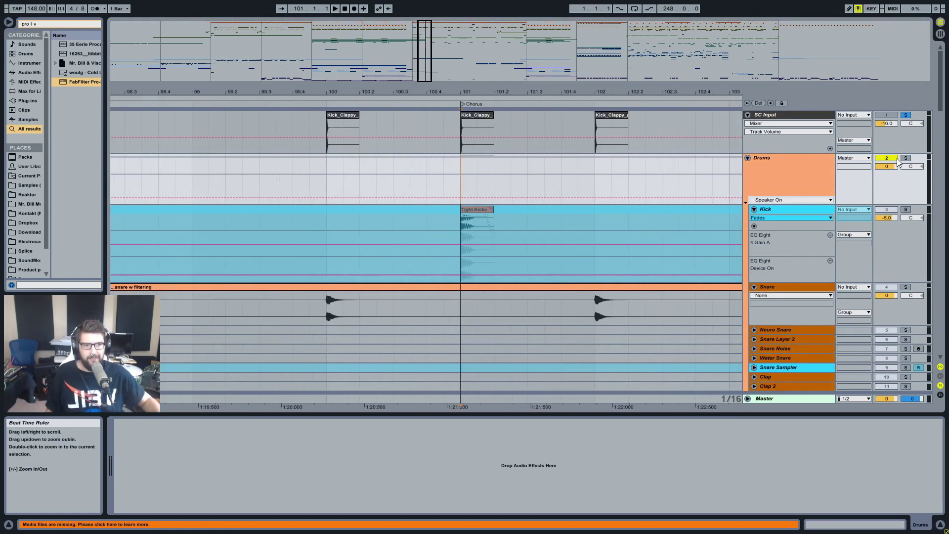
Solo the Drums group and audition it from bar 101, nudging SC Input volume up.
left_click(905, 159)
key("space")
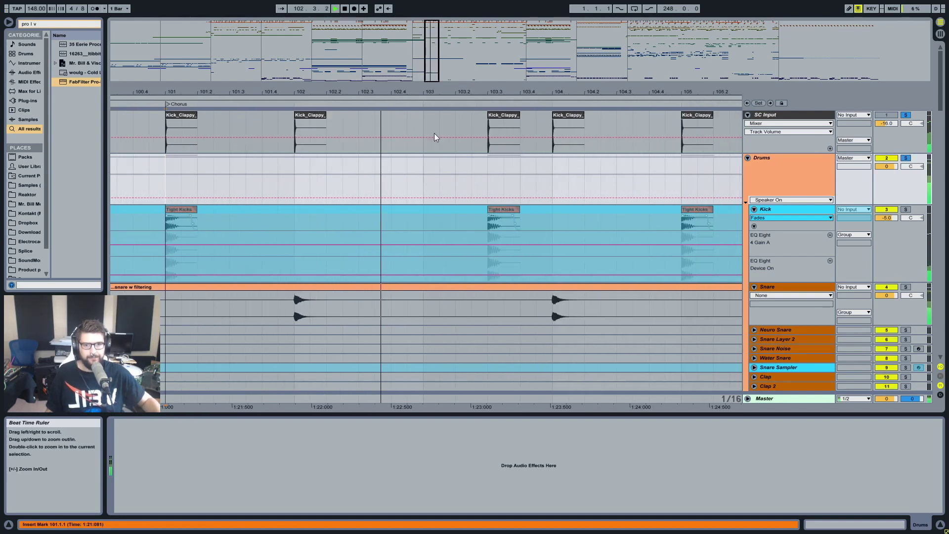
left_click_drag(885, 123, 885, 117)
left_click(181, 114)
key("space")
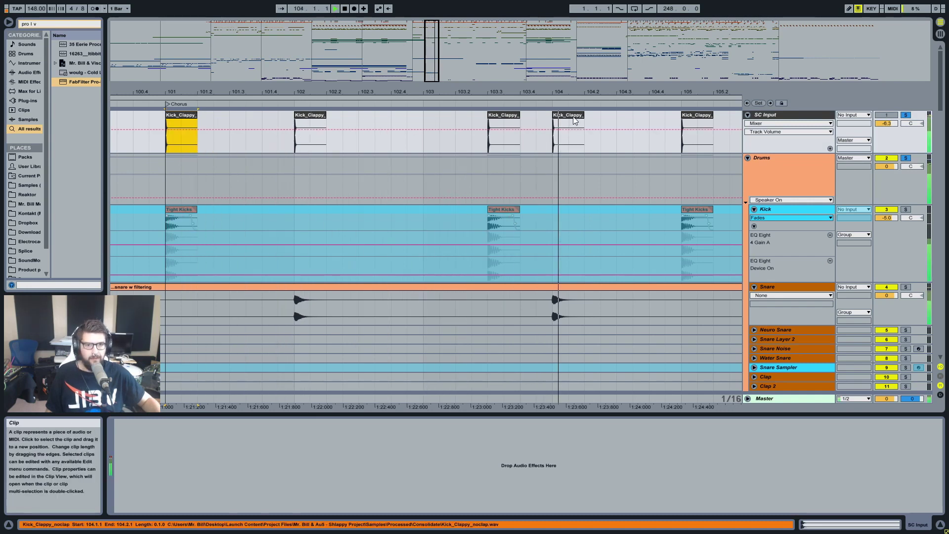
key("space")
Fold the SC Input, Kick and Snare tracks and zoom out to the whole song.
left_click(747, 115)
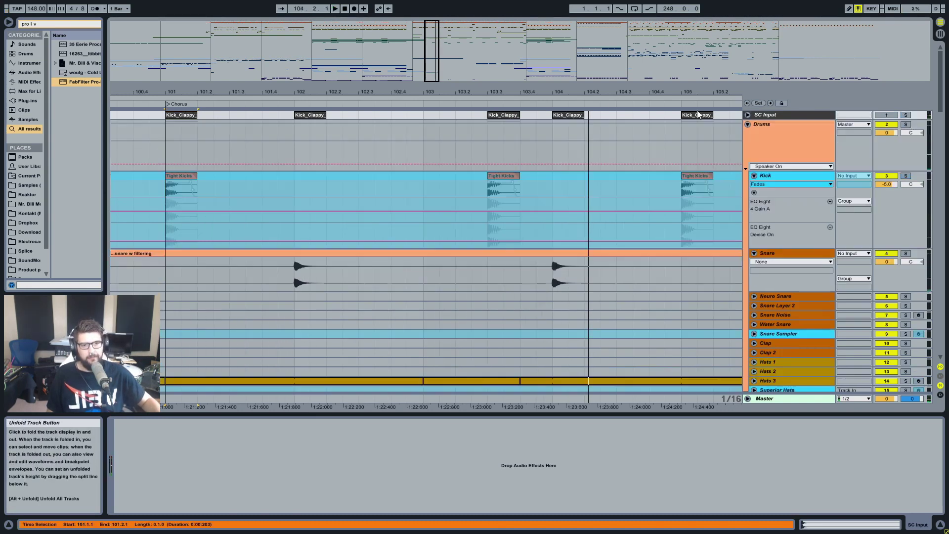
left_click_drag(632, 92, 585, 70)
left_click(753, 176)
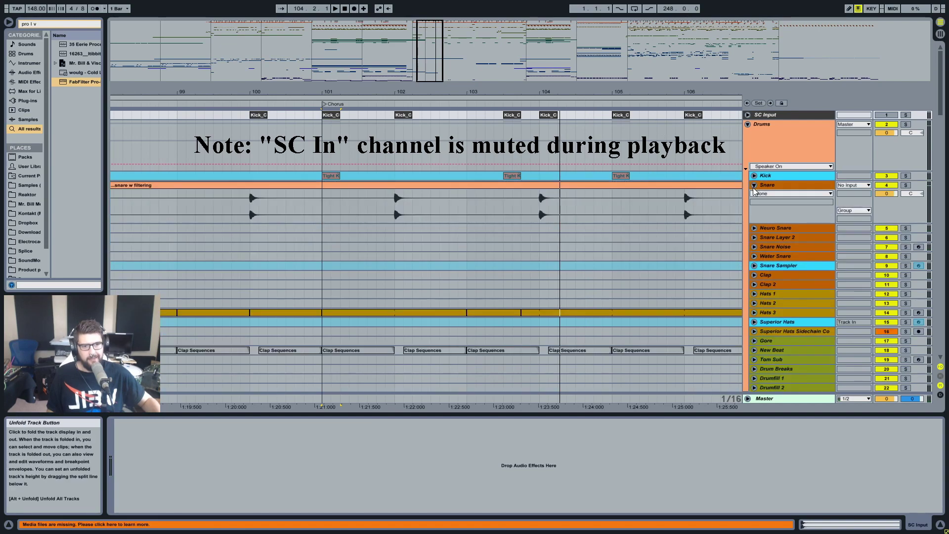
left_click(754, 185)
left_click_drag(586, 91, 573, 37)
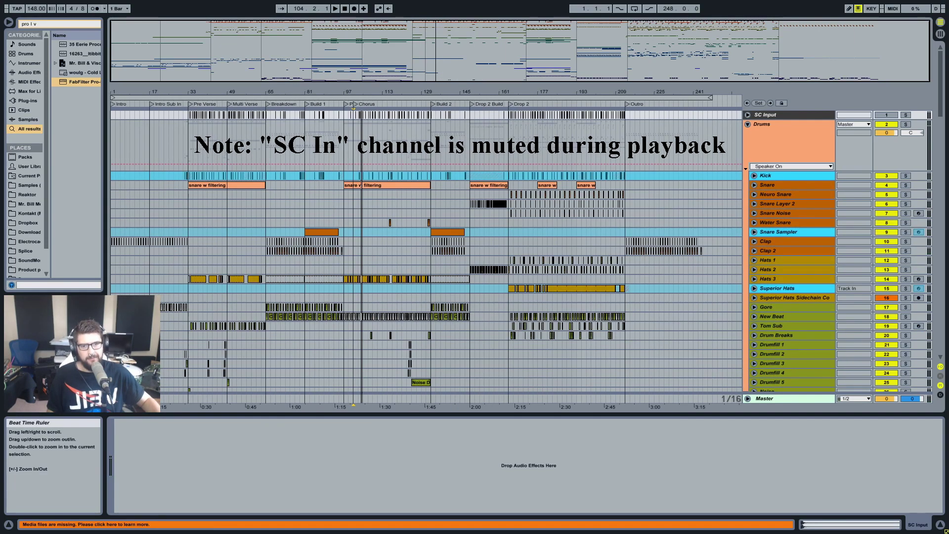
left_click_drag(181, 115, 661, 116)
left_click(342, 115)
Set a Fixed Grid of 2 Bars, start at bar 101, and scroll down to Bass.
mouse_move(348, 92)
left_mouse_down()
mouse_move(348, 144)
mouse_move(377, 144)
left_mouse_up()
right_click(367, 138)
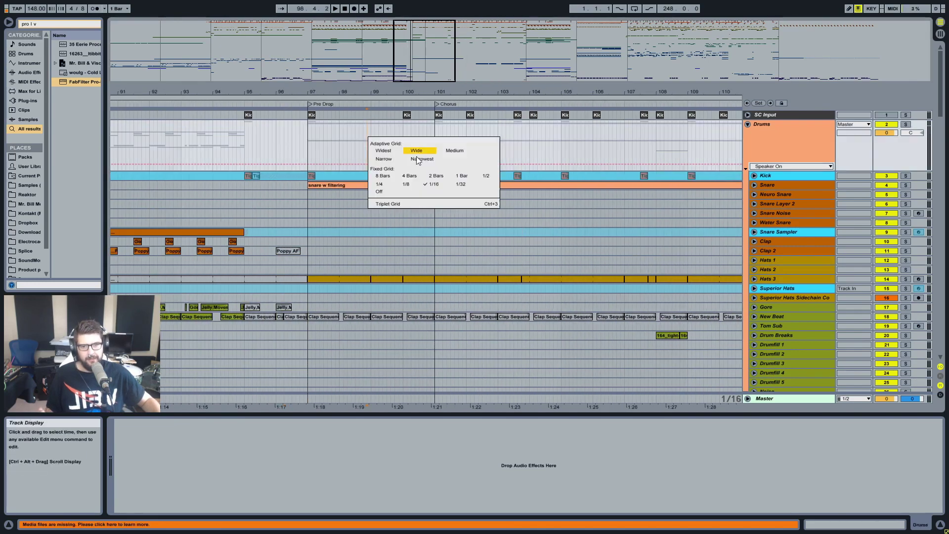
left_click(457, 174)
left_click(457, 147)
key("plus")
key("plus")
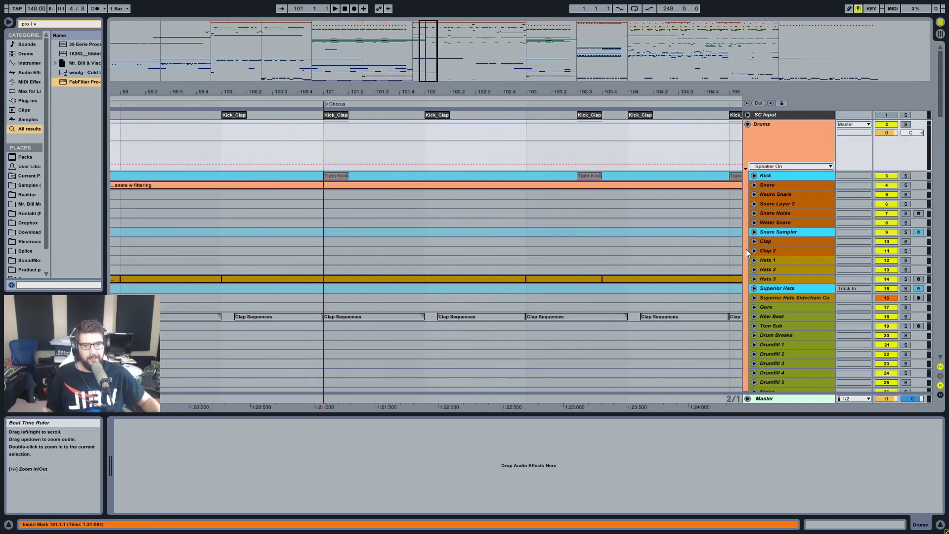
scroll(746, 248, "down", 3)
Show the compressor on the Main Drop Bass Sidechain track and lower its sidechain gain.
scroll(772, 361, "down", 3)
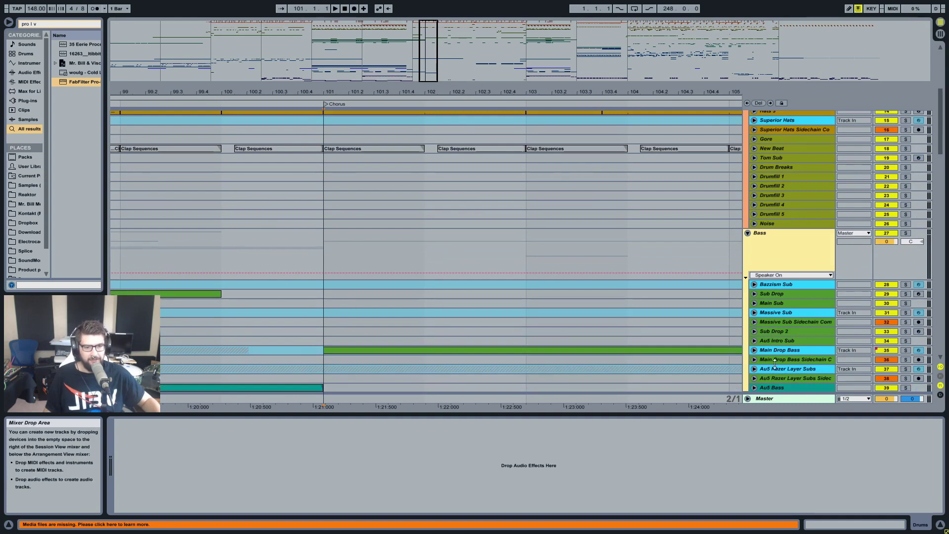
left_click(774, 359)
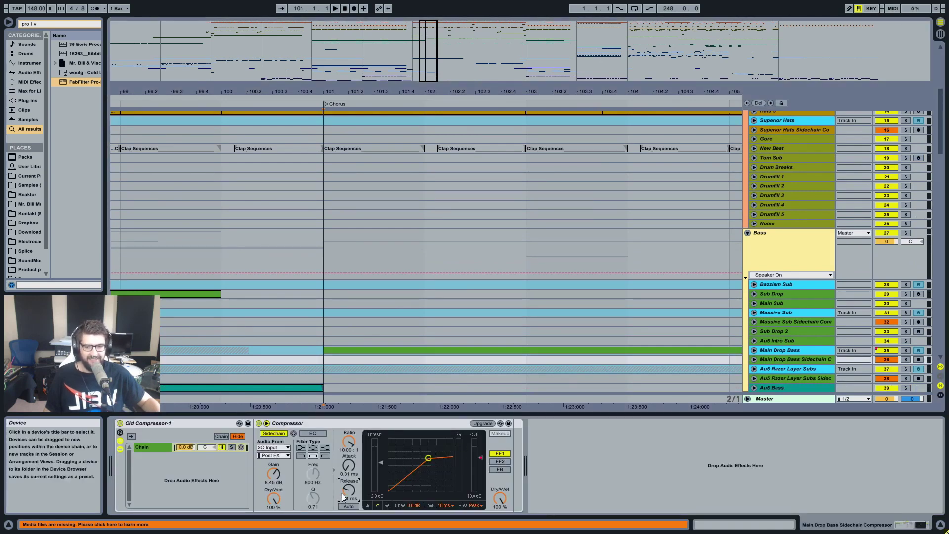
key("plus")
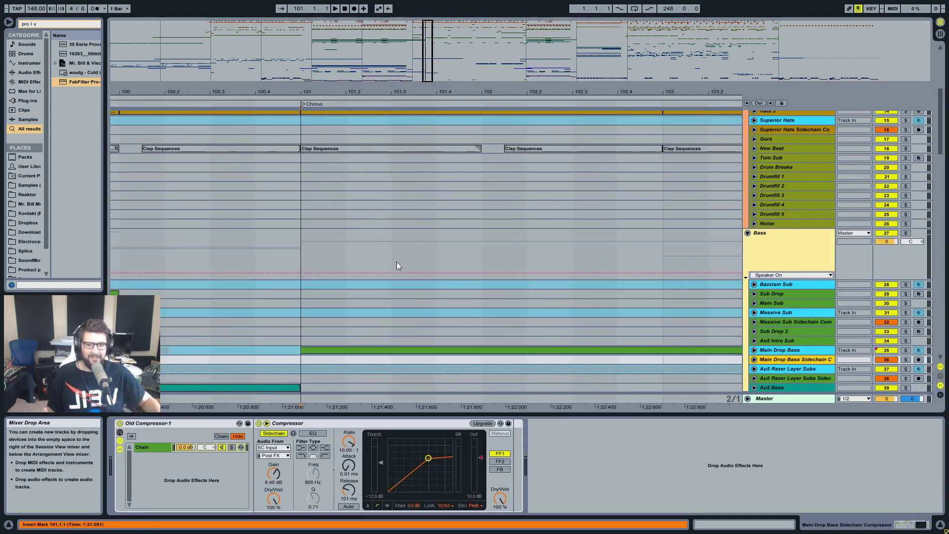
scroll(360, 346, "down", 2)
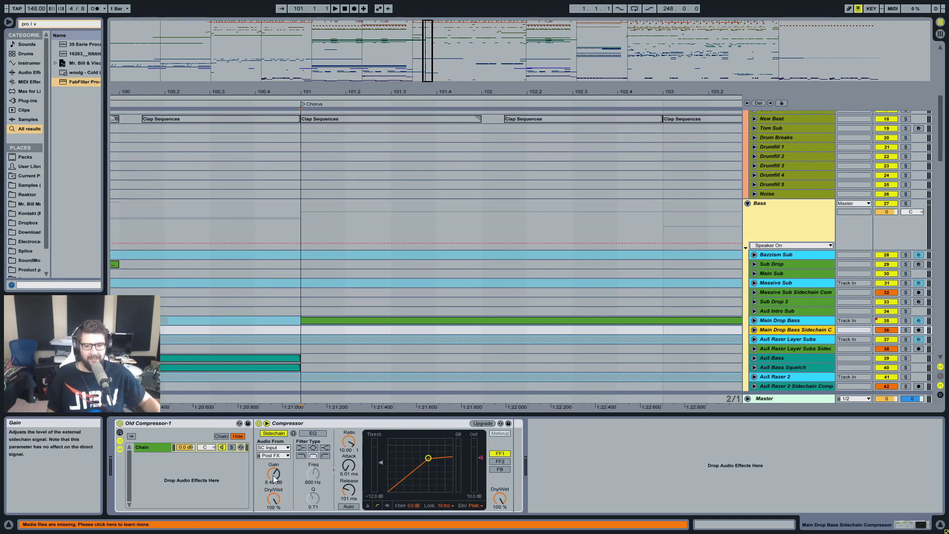
left_click_drag(273, 472, 274, 489)
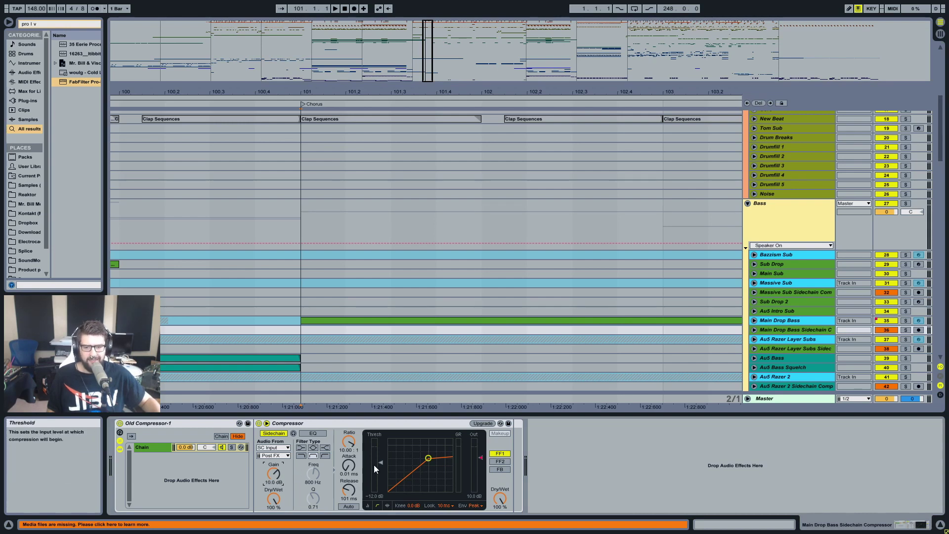
left_click(298, 337)
left_click(380, 329)
left_click(758, 329)
Raise the compressor threshold to 0 dB and tune the sidechain gain during playback.
left_click_drag(369, 445, 370, 425)
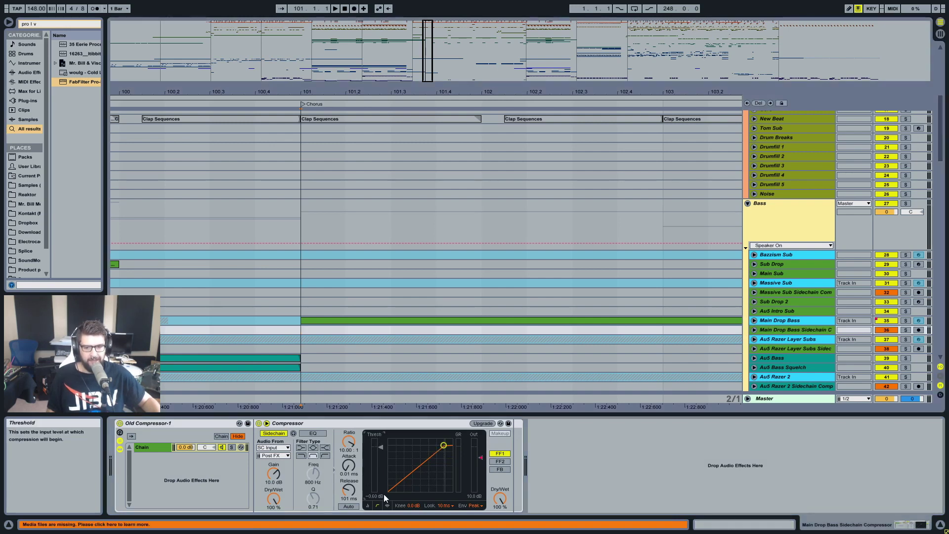
left_click_drag(376, 497, 377, 494)
left_click_drag(273, 473, 273, 465)
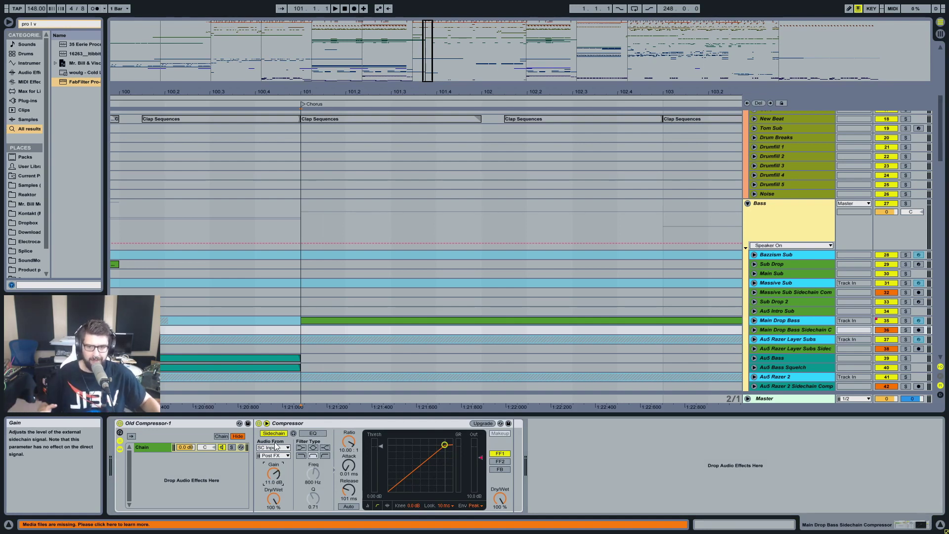
key("space")
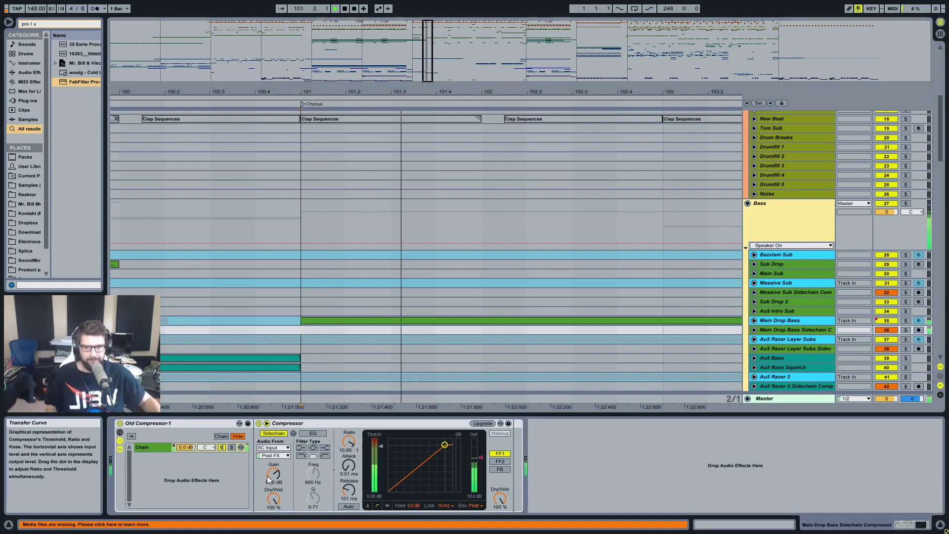
left_click_drag(273, 473, 274, 471)
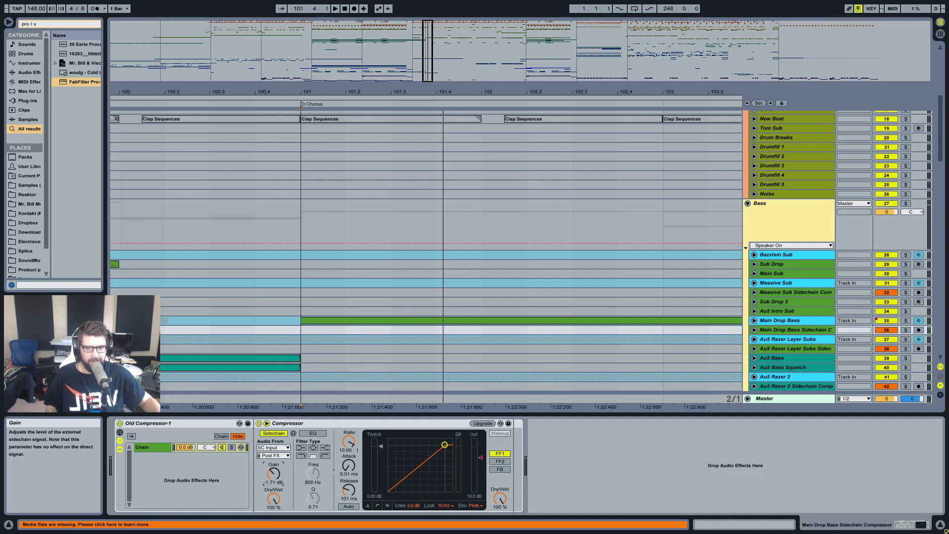
key("space")
left_click_drag(274, 473, 273, 445)
left_click_drag(274, 493, 273, 496)
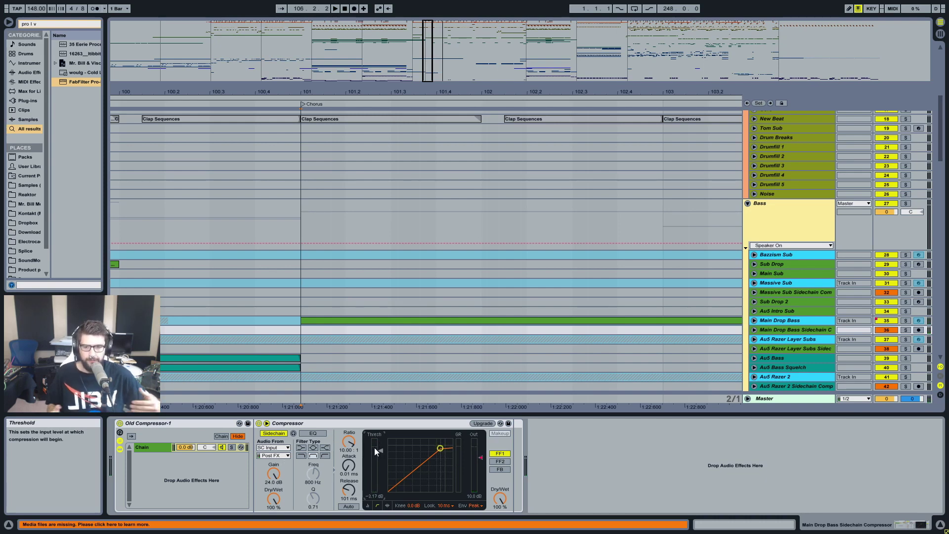
Settle the threshold near -11 dB and sidechain gain around 22 dB, then stop playback.
left_click_drag(377, 450, 376, 470)
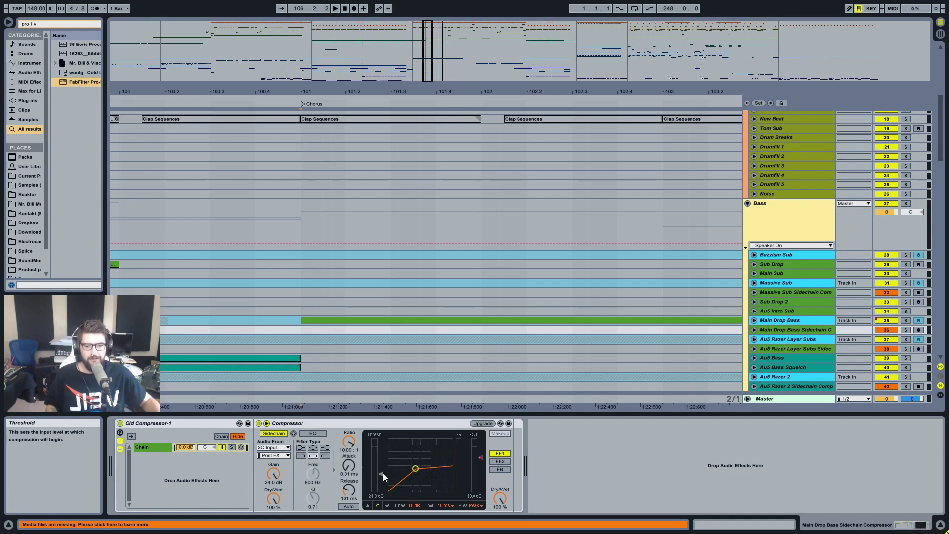
key("space")
left_click_drag(382, 472, 381, 488)
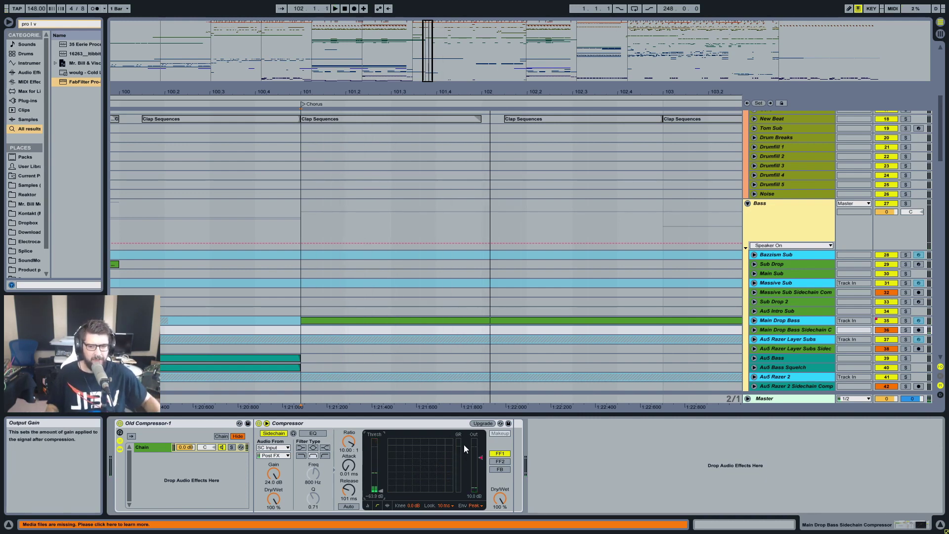
key("space")
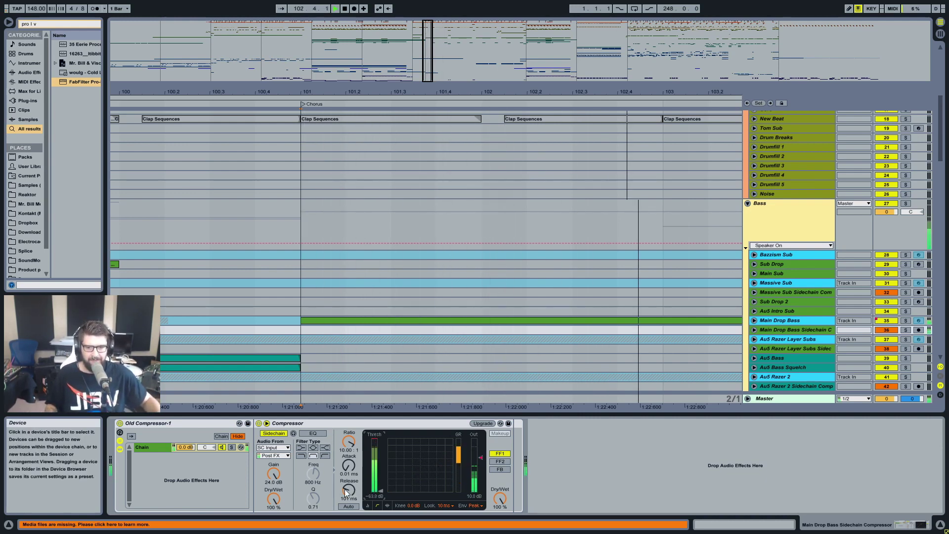
left_click_drag(378, 486, 379, 473)
left_click_drag(275, 476, 276, 480)
left_click_drag(373, 473, 375, 466)
key("space")
left_click_drag(334, 91, 314, 30)
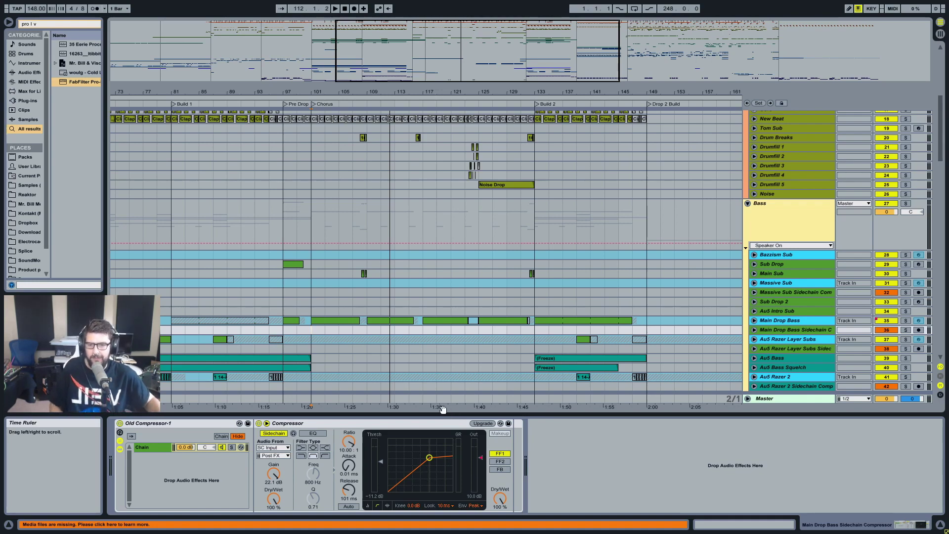
Zoom the Arrangement View out to the full song, Intro through Outro.
double_click(398, 58)
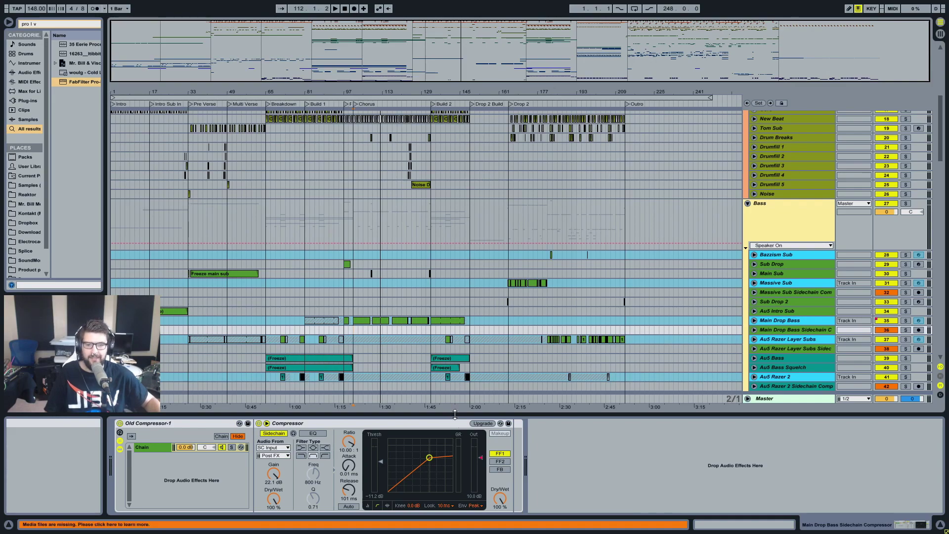
scroll(426, 281, "up", 5)
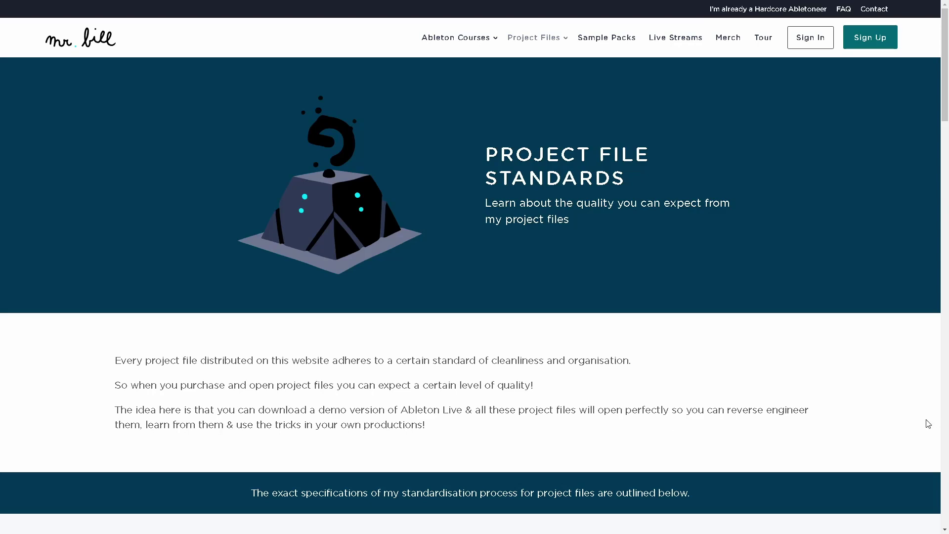
Page through the four example project screenshots, Tonic to Fehon and beyond, then close the viewer.
scroll(919, 420, "down", 10)
scroll(914, 419, "down", 10)
scroll(915, 420, "down", 10)
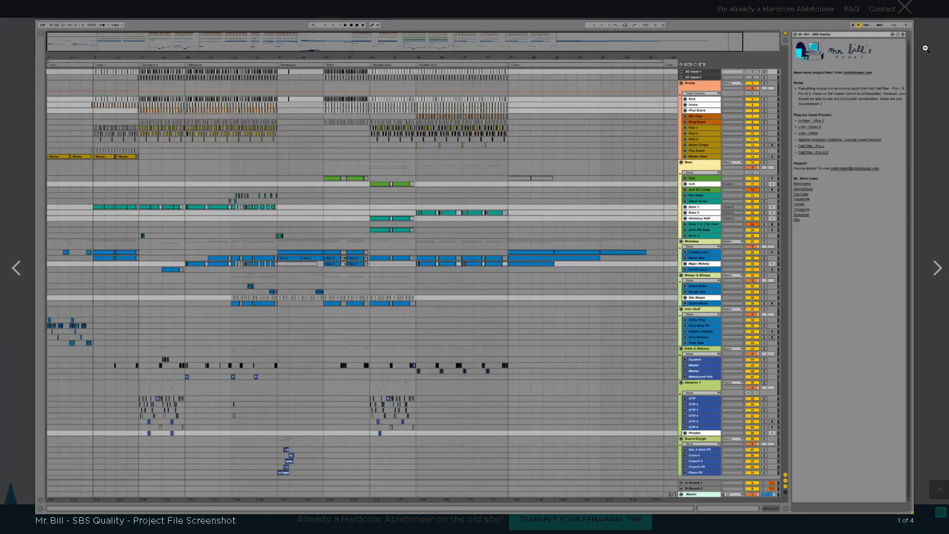
left_click(904, 7)
left_click(380, 198)
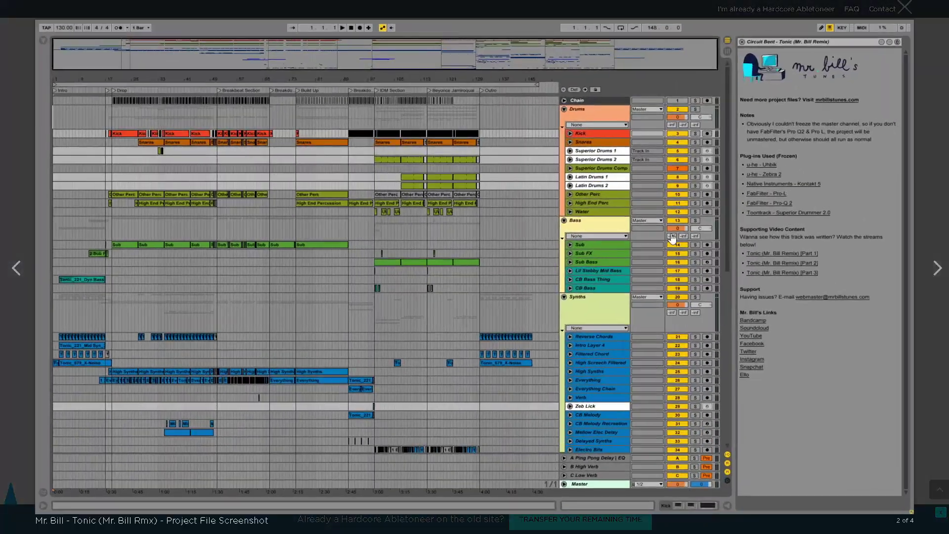
left_click(941, 271)
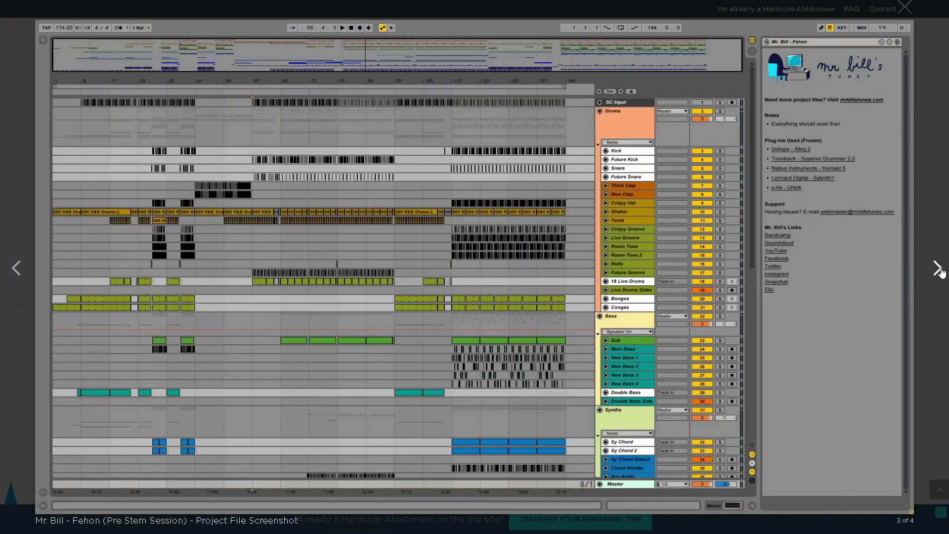
left_click(938, 268)
left_click(904, 7)
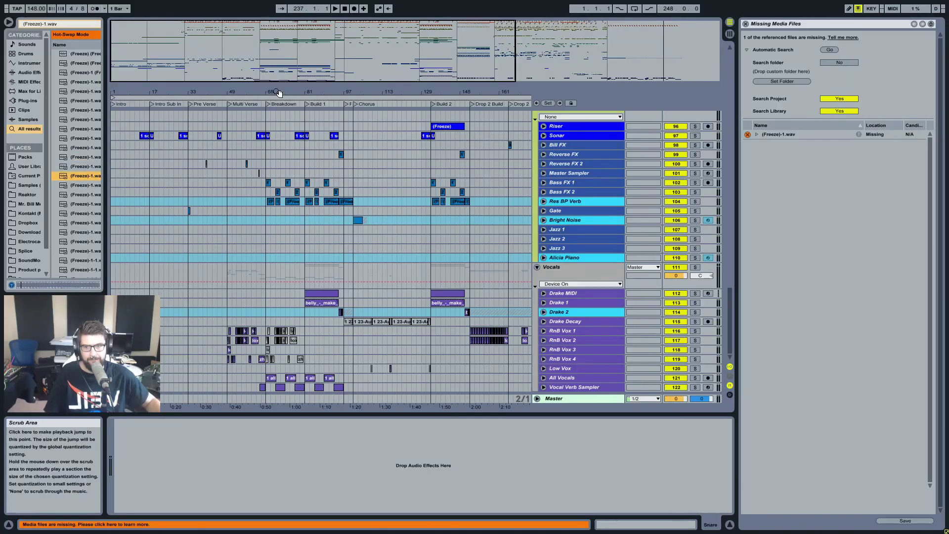
Inspect the (Freeze)-1.wav references and zoom into its clips around bars 33–46.
scroll(207, 148, "up", 3)
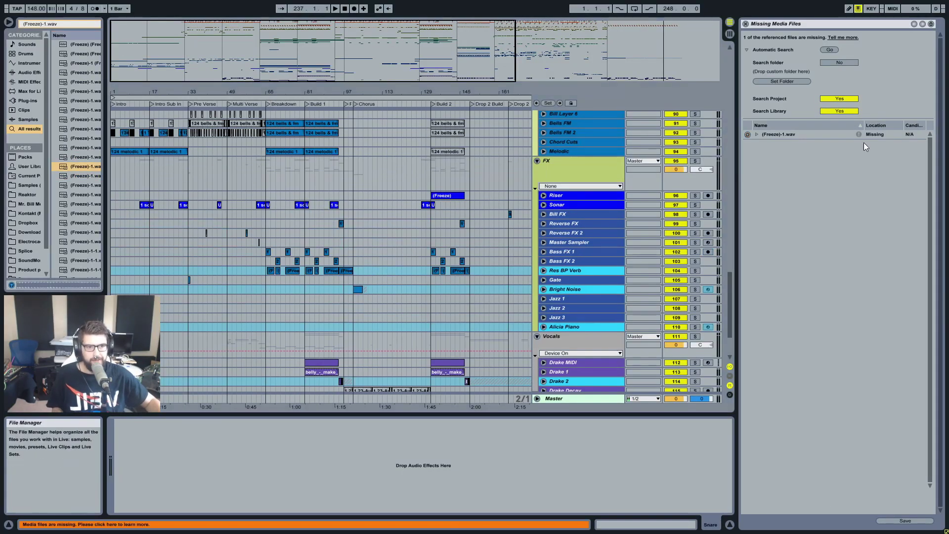
left_click(757, 135)
left_click(774, 144)
left_click(776, 153)
left_click(778, 172)
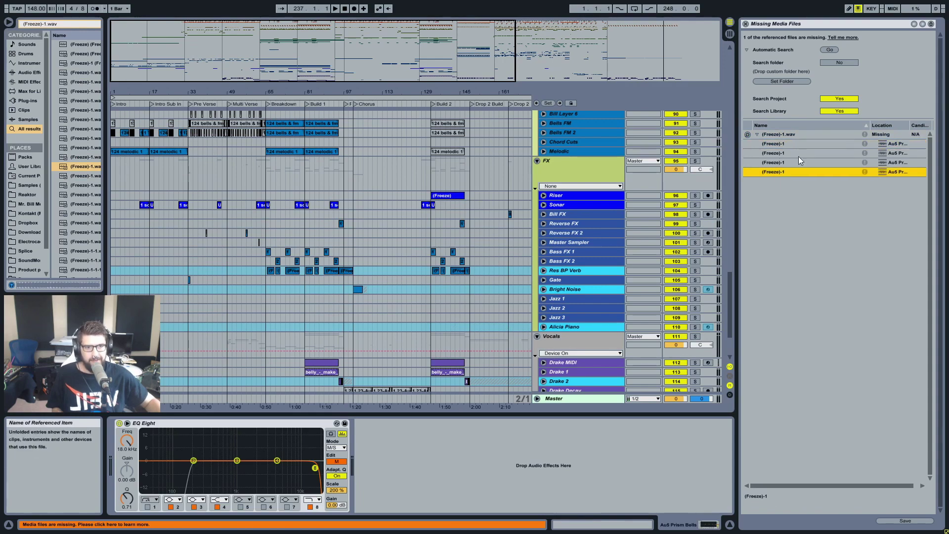
left_click(781, 154)
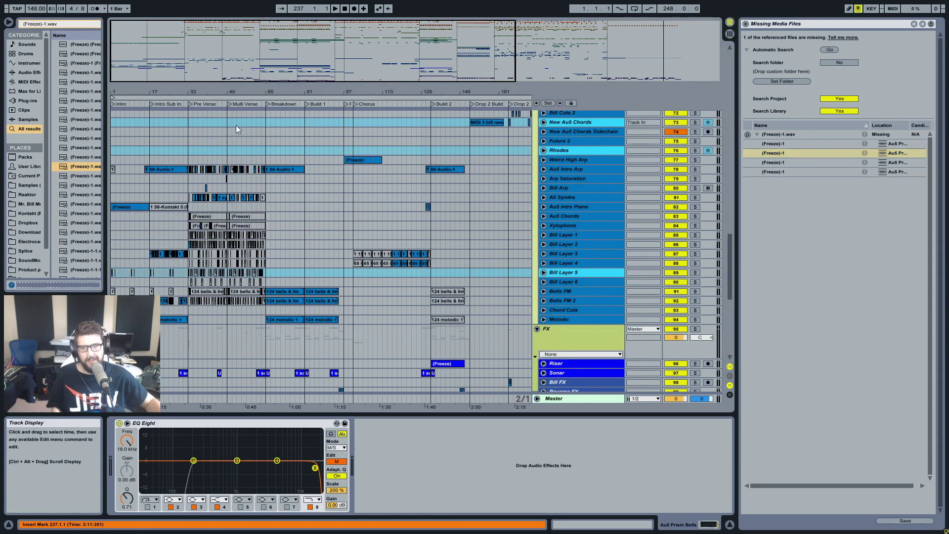
left_click_drag(225, 87, 528, 87)
Close the missing media list, zoom out to the whole song, and collapse the lower views.
left_click_drag(445, 89, 446, 70)
left_click(745, 25)
left_click_drag(514, 89, 232, 89)
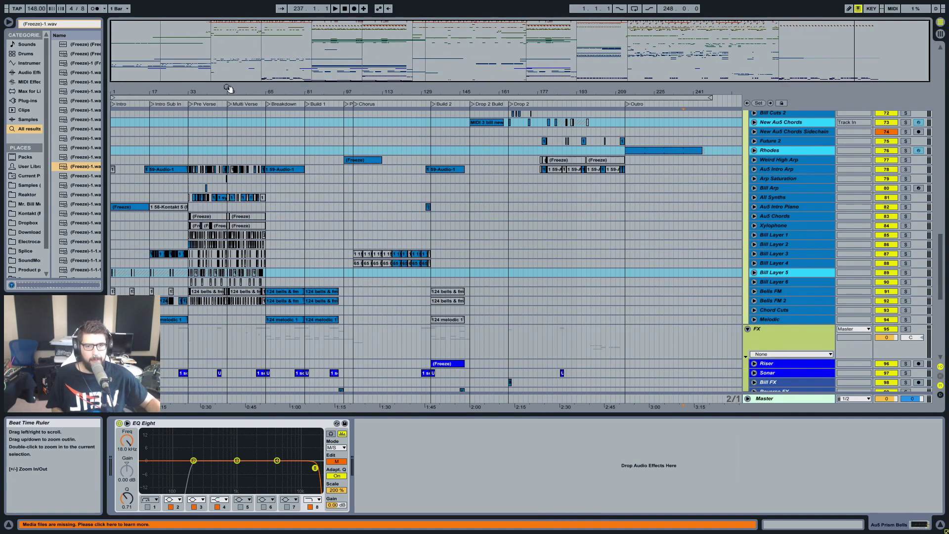
left_click(388, 414)
scroll(455, 339, "up", 3)
Set the arrangement to a Fixed Grid of 4 Bars and zoom into bars 93–135.
right_click(479, 321)
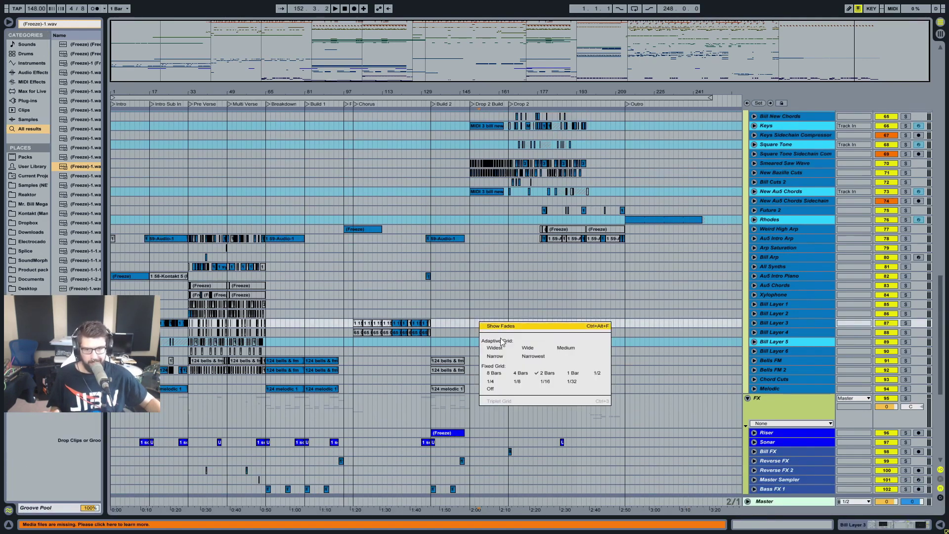
left_click(519, 373)
scroll(501, 341, "up", 5)
scroll(501, 341, "up", 10)
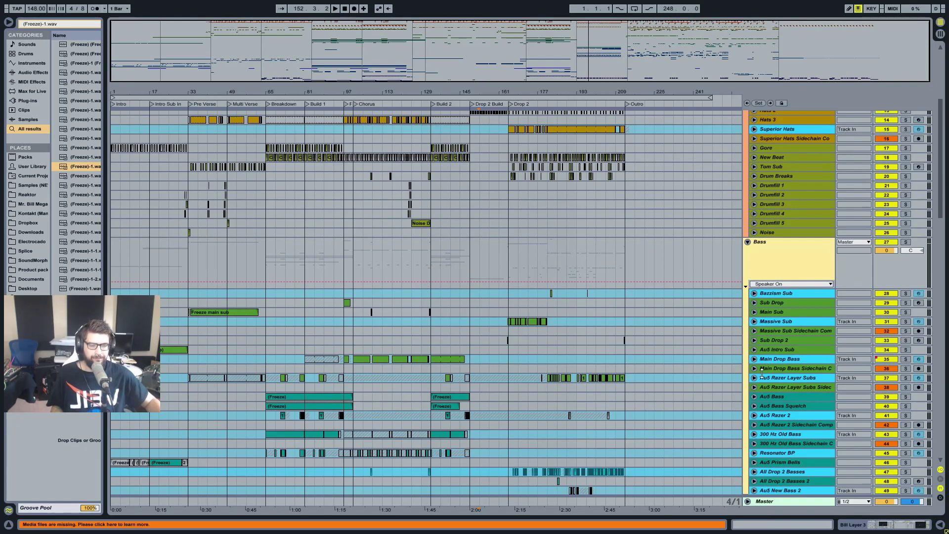
scroll(755, 333, "up", 5)
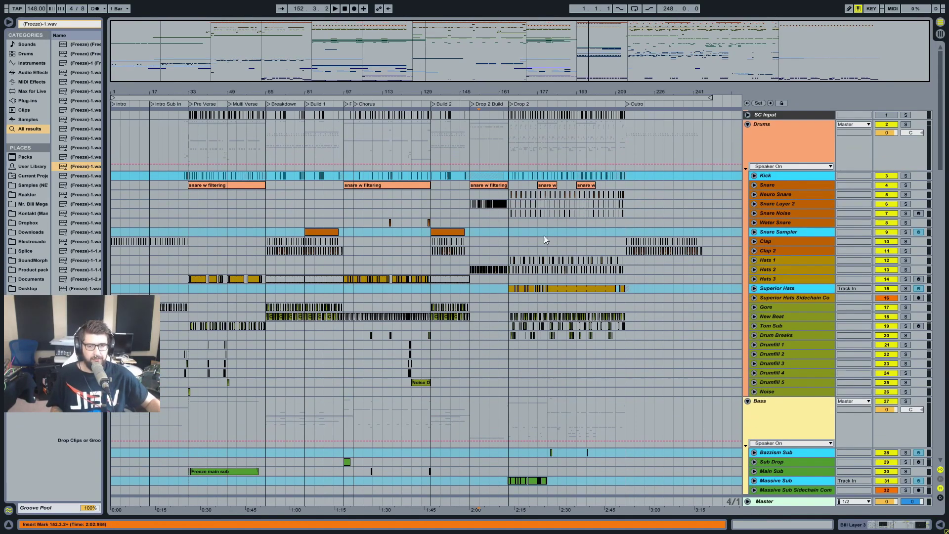
left_click_drag(363, 94, 282, 94)
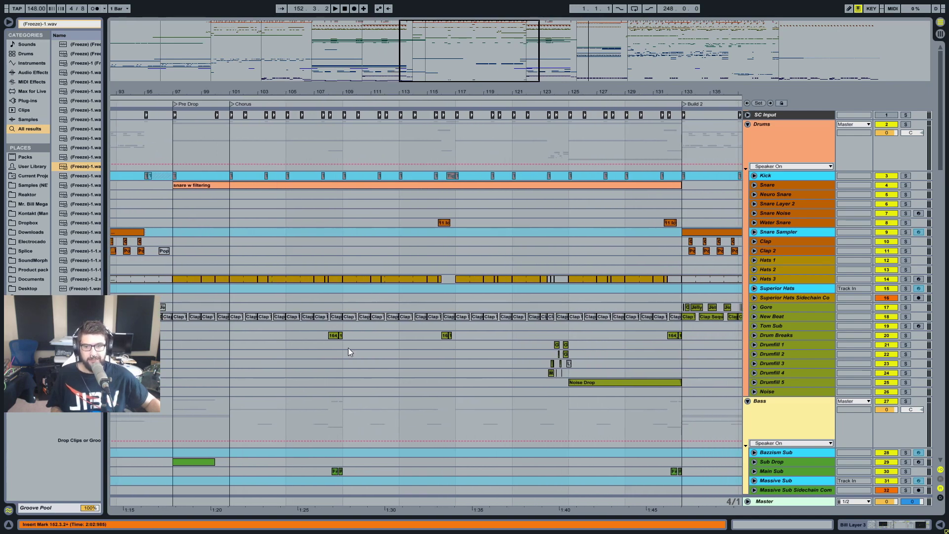
Briefly unfold the Hats 3, Kick and Snare tracks to inspect them, then fold them again.
left_click(753, 278)
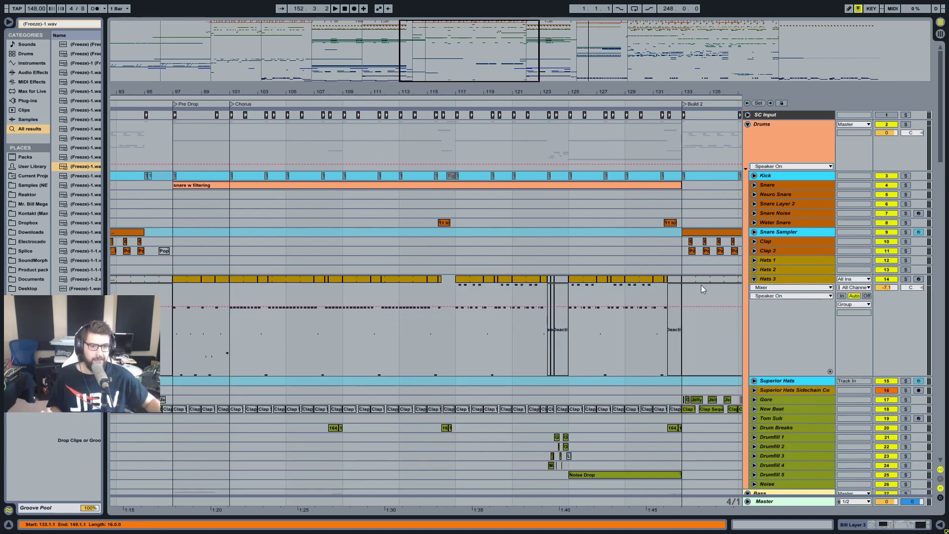
left_click(754, 279)
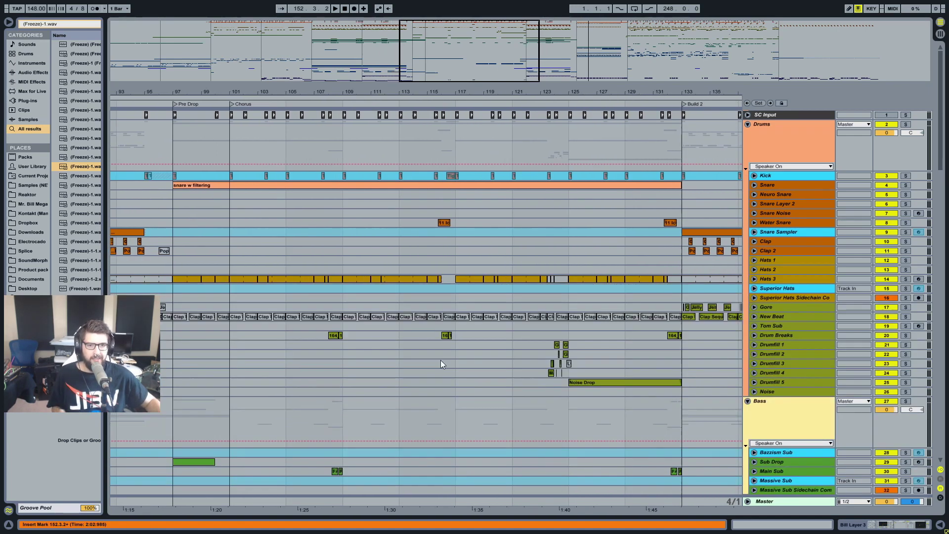
left_click(753, 176)
double_click(770, 177)
left_click(754, 175)
left_click(753, 185)
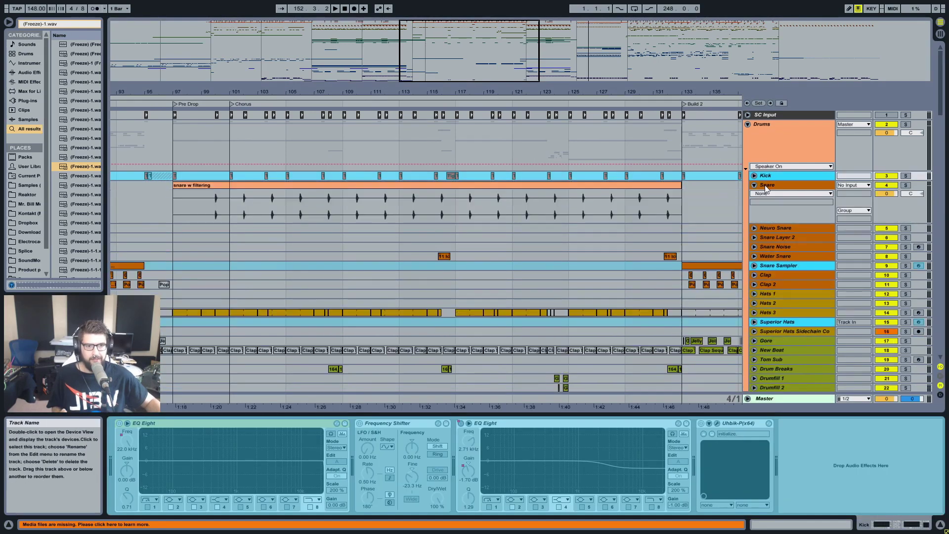
left_click(749, 184)
left_click(754, 185)
scroll(529, 331, "down", 10)
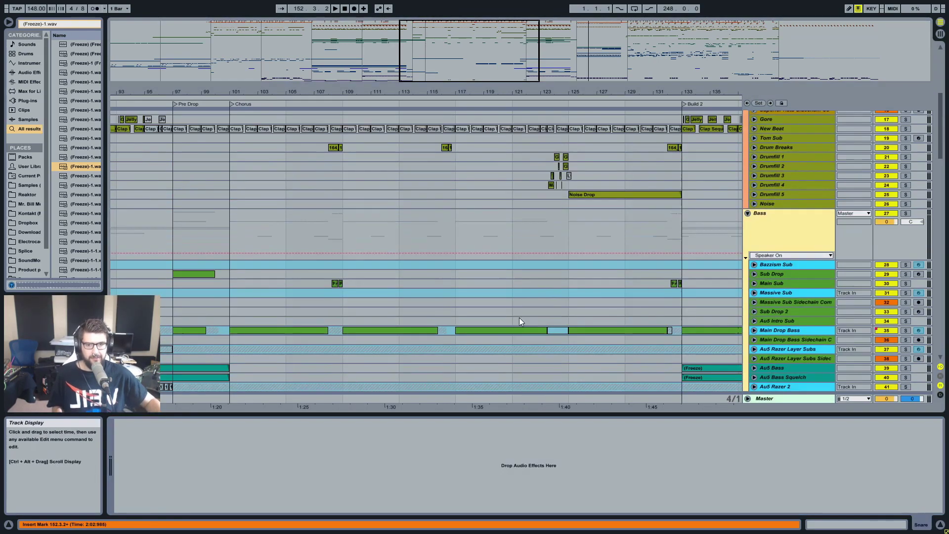
Unfold and unfreeze the Main Drop Bass track, setting playback start near bar 105.
left_click(789, 241)
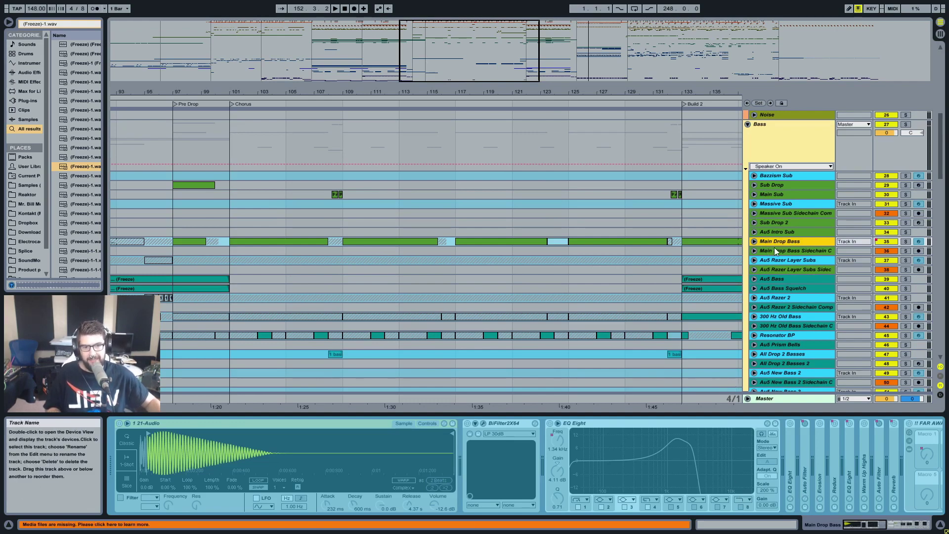
left_click(753, 241)
right_click(777, 170)
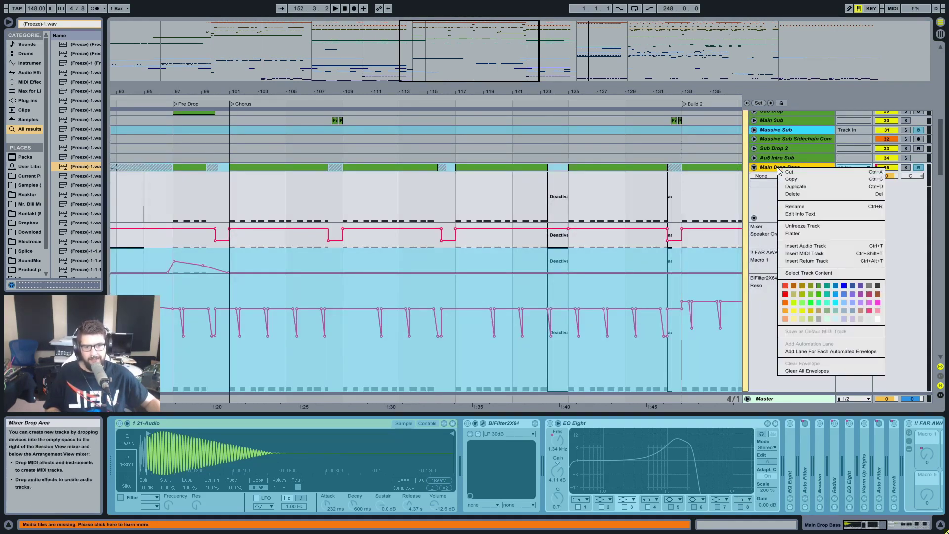
left_click(807, 226)
left_click(286, 198)
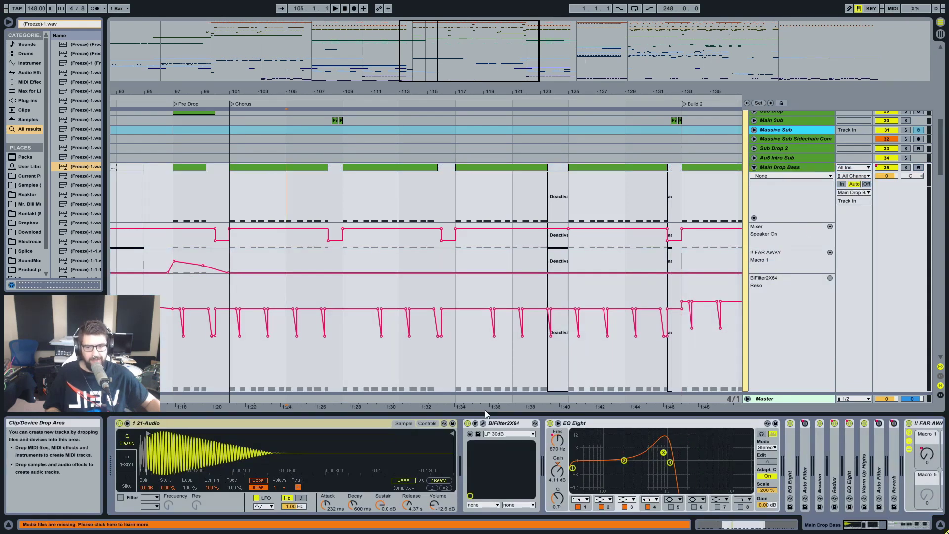
Open the BiFilter2 plugin window, audition the bars 101–108 chorus, and switch BiFilter2X64 on.
left_click(484, 423)
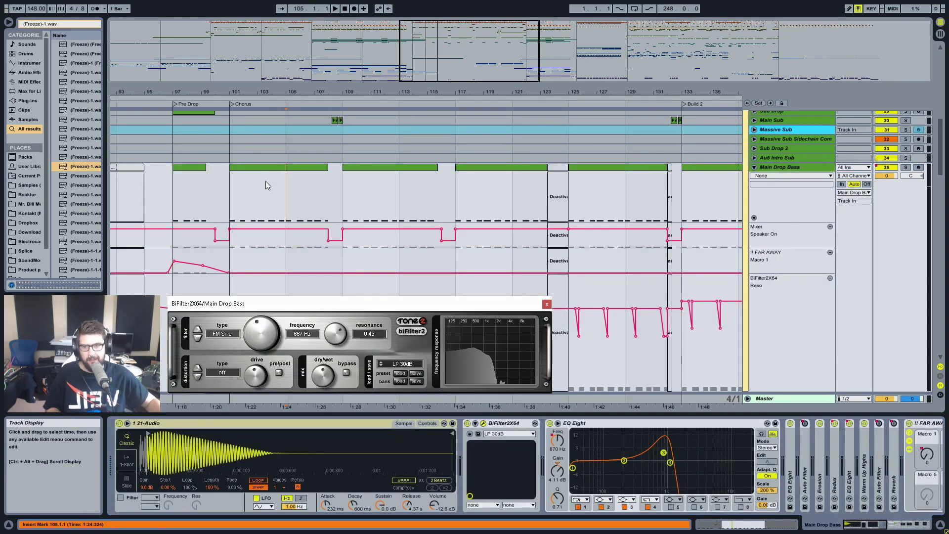
left_click(266, 167)
left_click(474, 423)
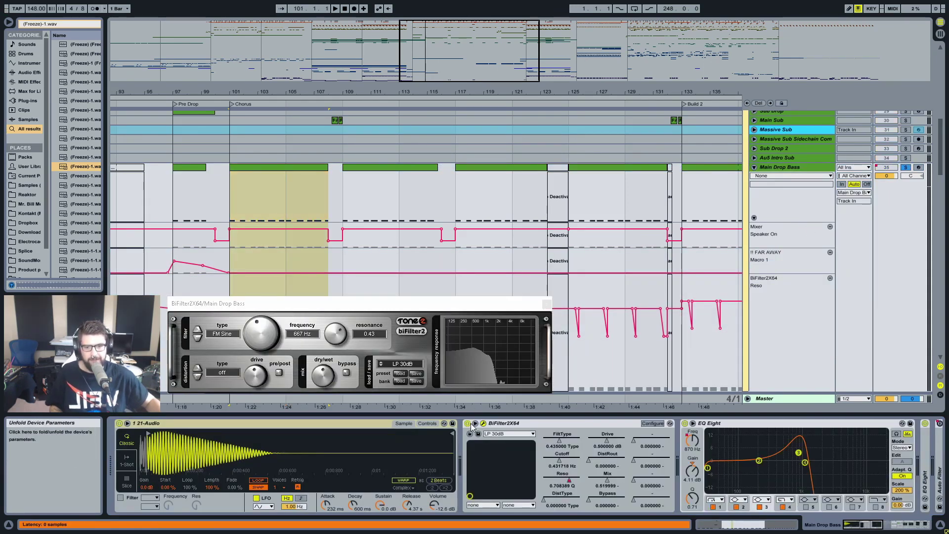
key("space")
left_click(475, 424)
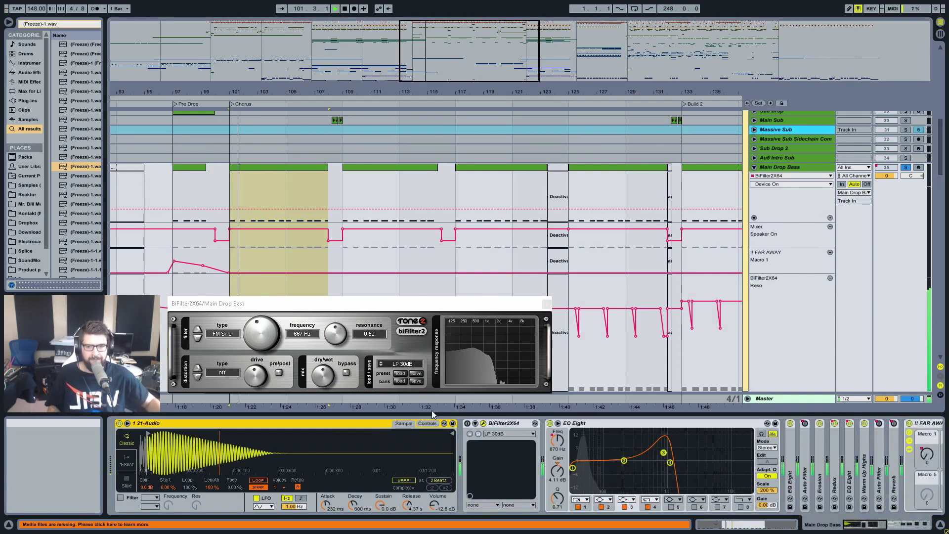
key("space")
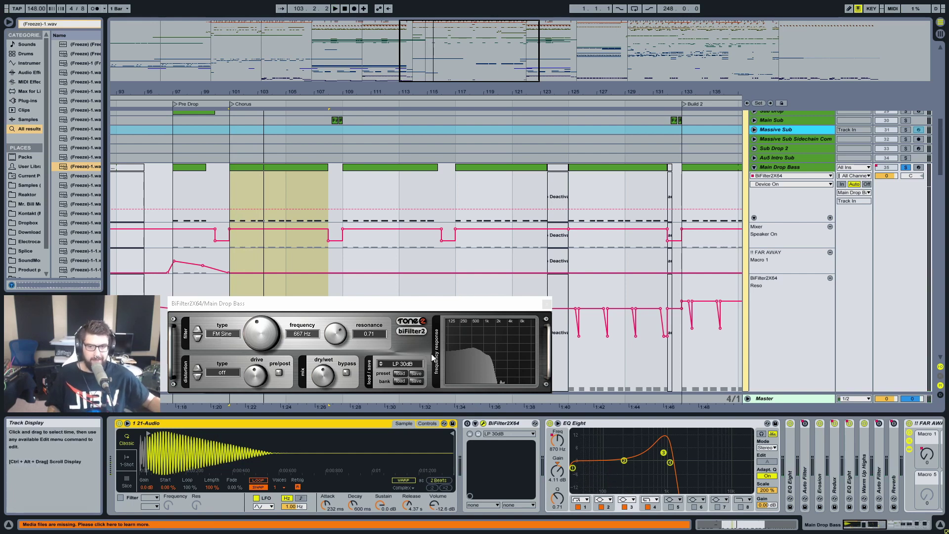
left_click(467, 423)
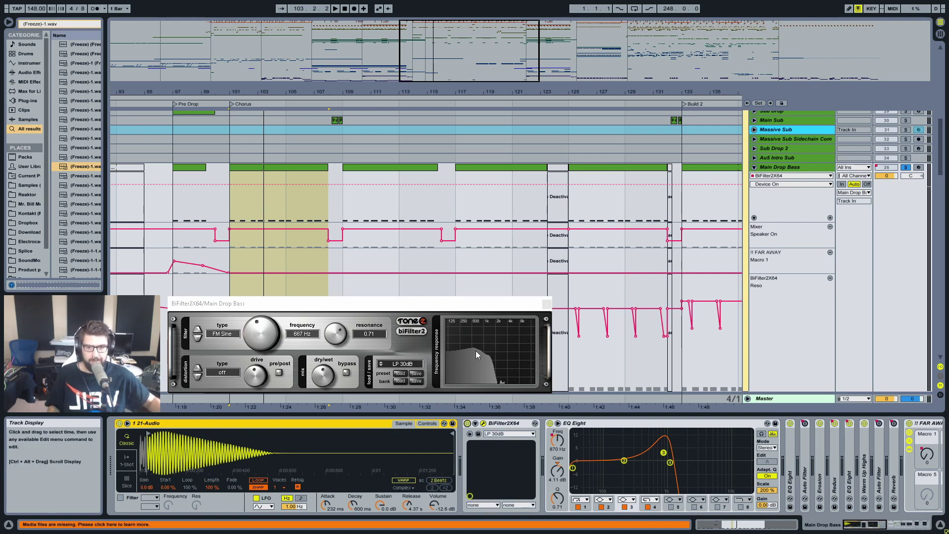
Turn the BiFilter2 resonance down from 0.71 to 0.54 while the chorus plays.
left_click_drag(369, 310, 369, 303)
key("space")
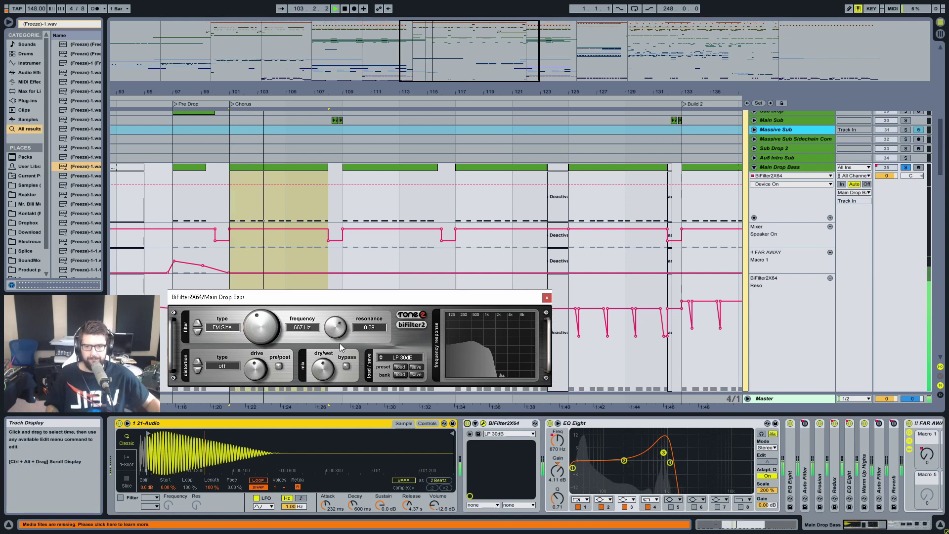
mouse_move(339, 328)
left_mouse_down()
mouse_move(334, 345)
mouse_move(335, 320)
left_mouse_up()
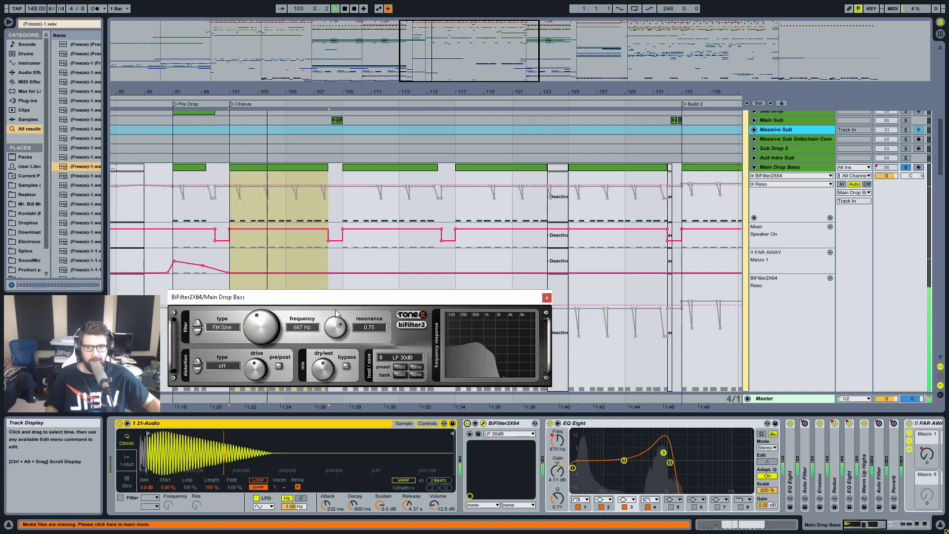
mouse_move(336, 312)
left_mouse_down()
mouse_move(339, 300)
mouse_move(339, 336)
mouse_move(339, 310)
left_mouse_up()
key("space")
Re-enable the overridden resonance automation and close the BiFilter2X64 window.
left_click(387, 9)
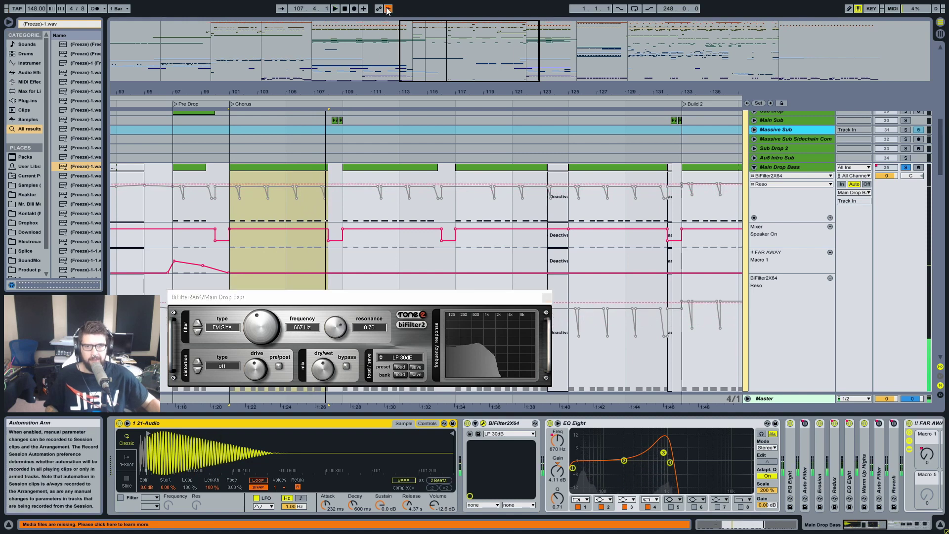
left_click(388, 9)
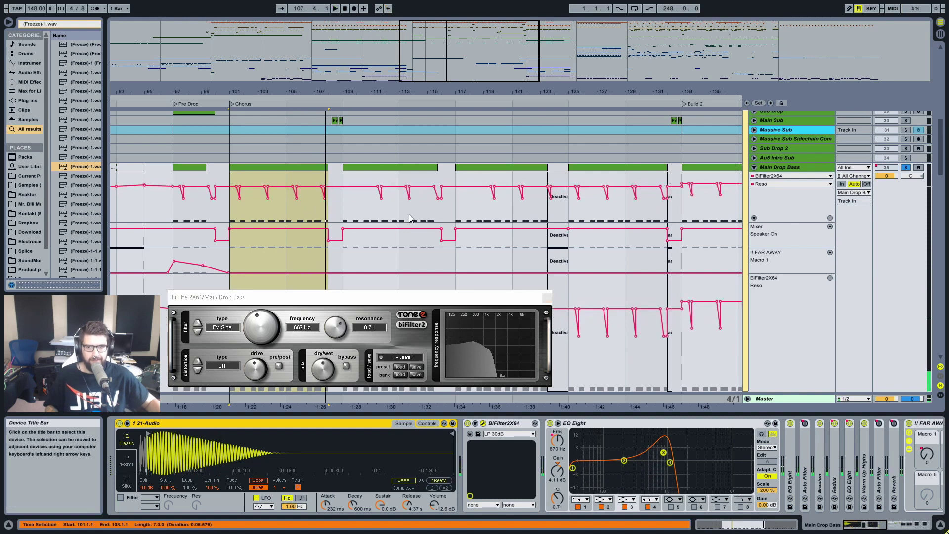
left_click(547, 297)
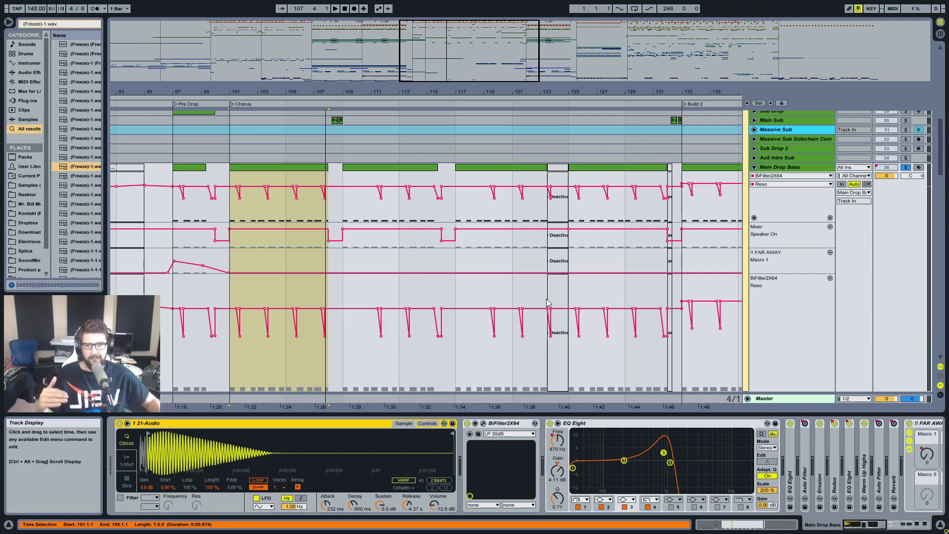
Fold and unsolo Main Drop Bass, then play through Resonator BP's automation lanes.
left_click(754, 167)
left_click(904, 168)
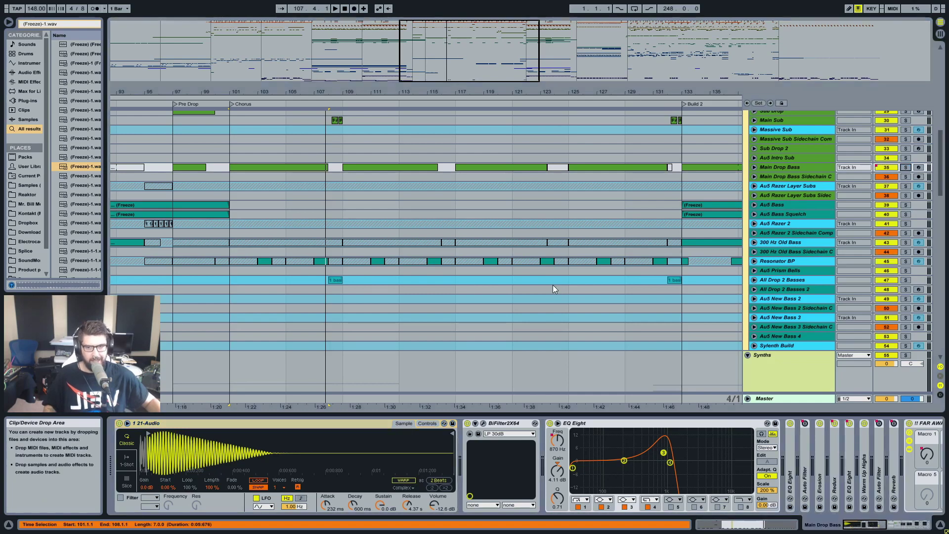
left_click(770, 260)
left_click(753, 260)
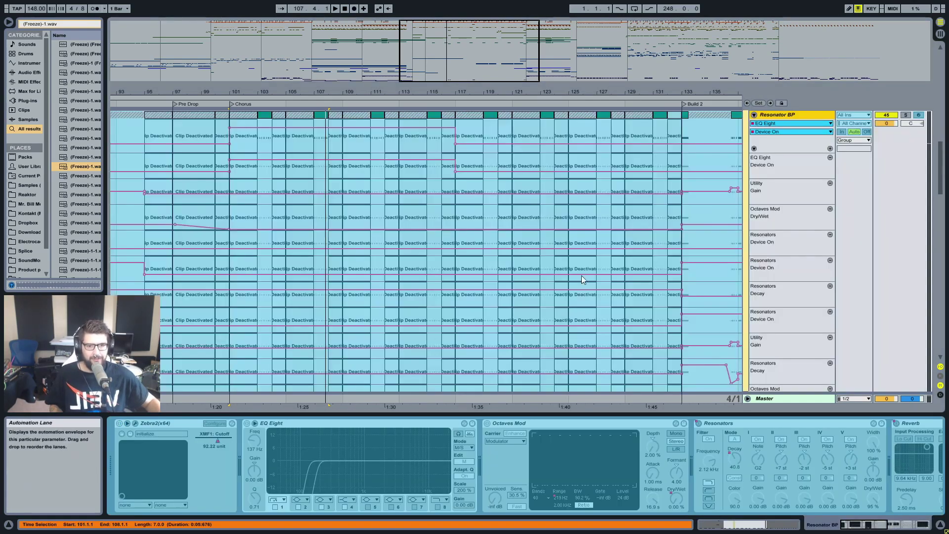
key("space")
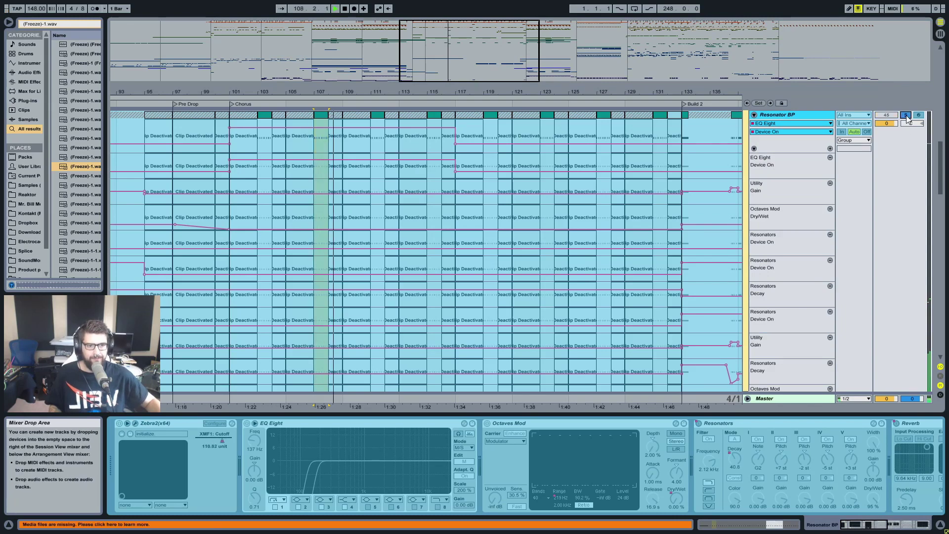
scroll(808, 198, "up", 3)
left_click(753, 203)
key("space")
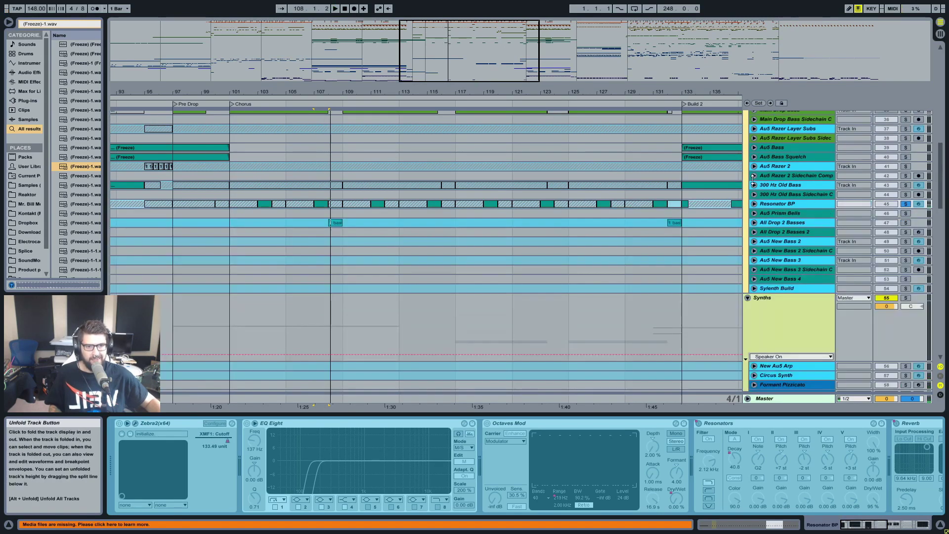
Audition 300 Hz Old Bass automation from bar 141 and Build 1 (bar 81).
left_click(757, 186)
left_click(755, 185)
key("space")
left_click_drag(720, 91, 452, 83)
left_click(547, 122)
key("space")
key("space")
left_click_drag(557, 90, 557, 88)
scroll(444, 163, "up", 2)
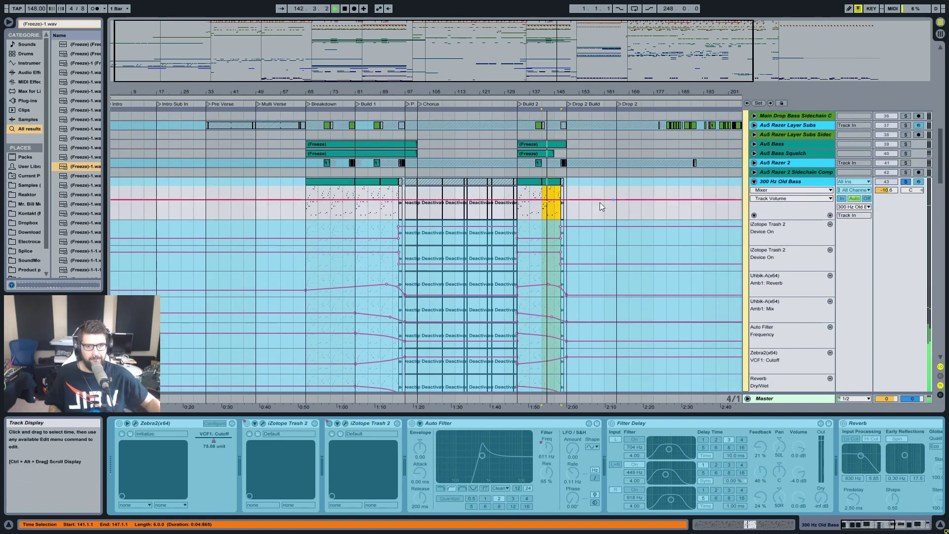
left_click(367, 181)
key("space")
key("space")
left_click(754, 181)
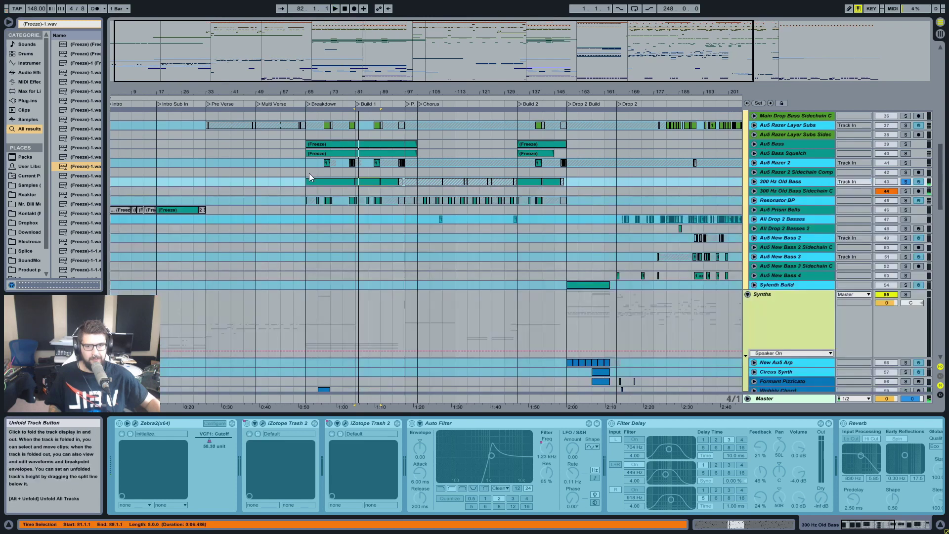
key("space")
Solo New Au5 Arp and play its automation from bars 149 and 157.
left_click(366, 153)
scroll(583, 222, "down", 5)
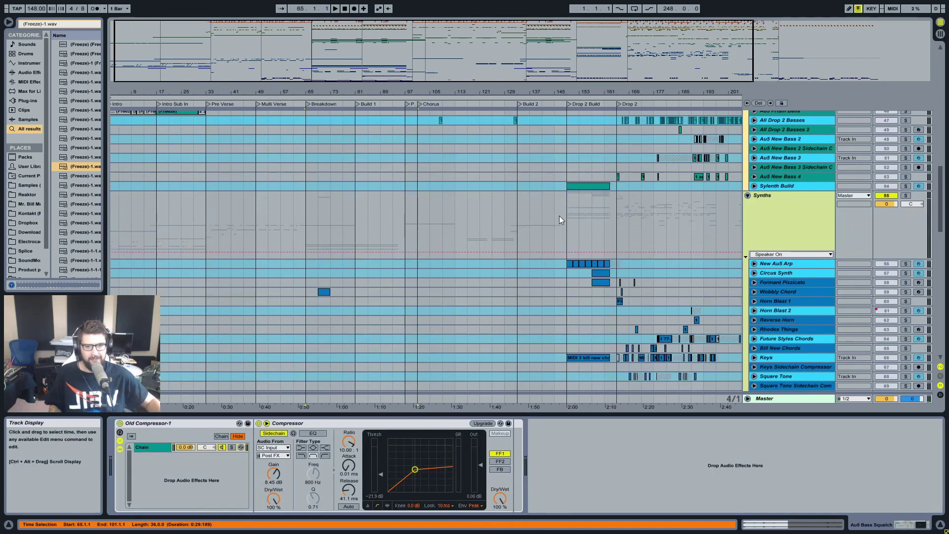
left_click(569, 262)
left_click(906, 197)
scroll(616, 242, "down", 4)
key("space")
left_click(753, 175)
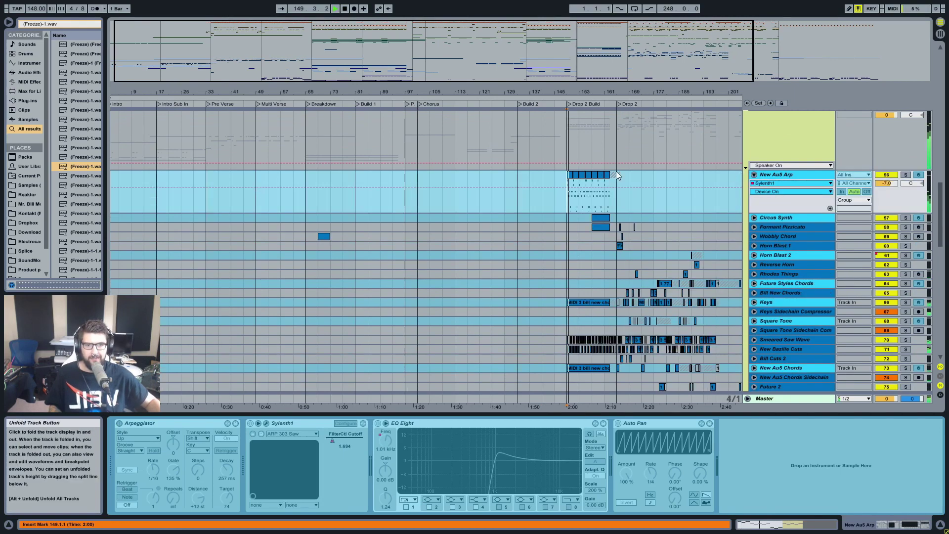
left_click(906, 175)
key("space")
left_click_drag(595, 93, 550, 145)
left_click(539, 198)
key("space")
key("space")
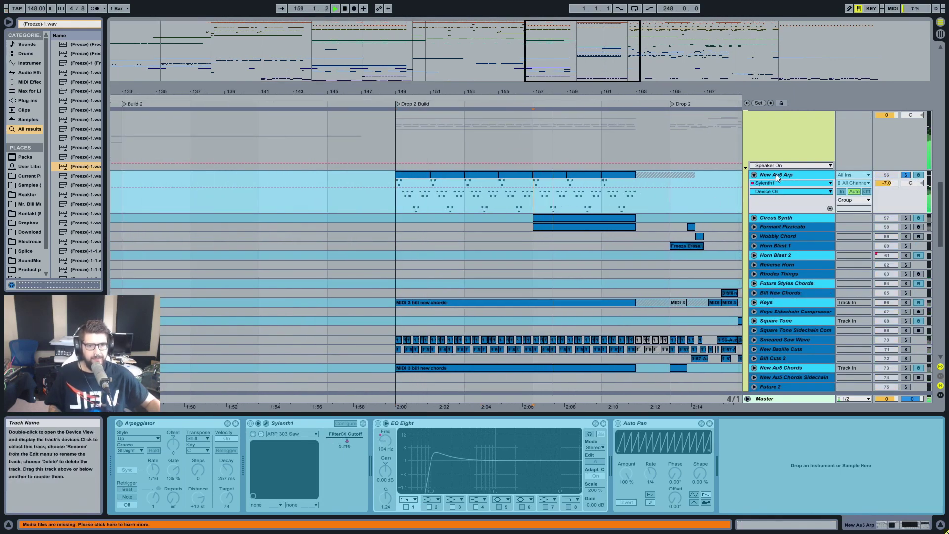
left_click(753, 174)
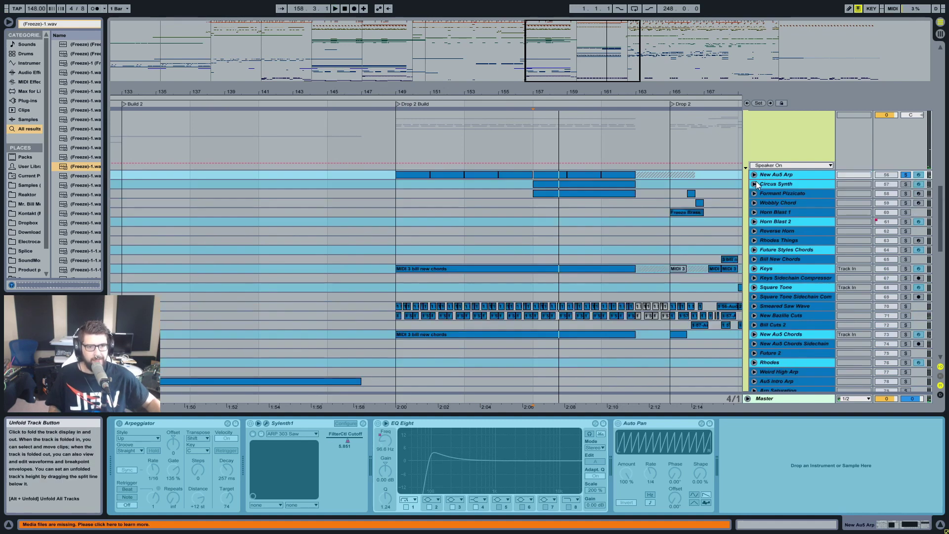
Inspect Circus Synth's Sylenth1 automation on its bars 157–163 clip.
left_click(753, 184)
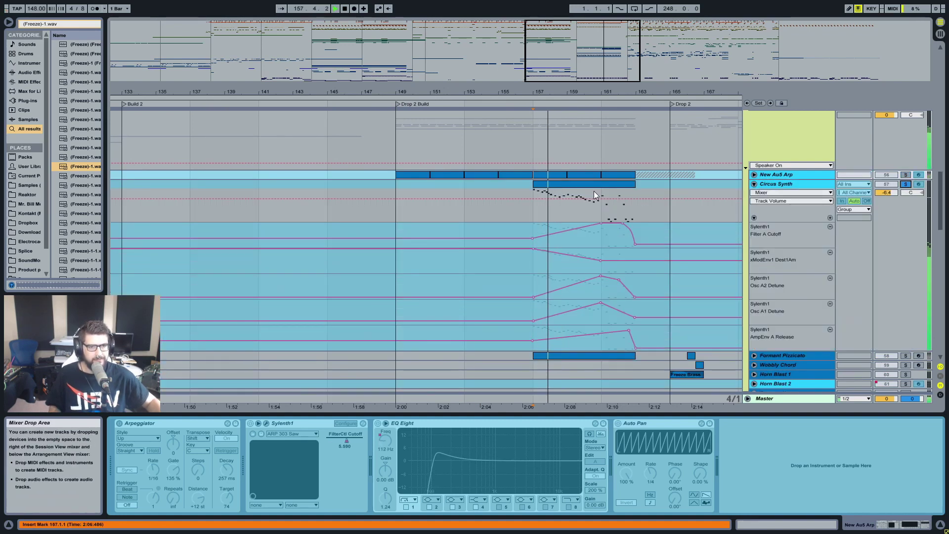
left_click(609, 187)
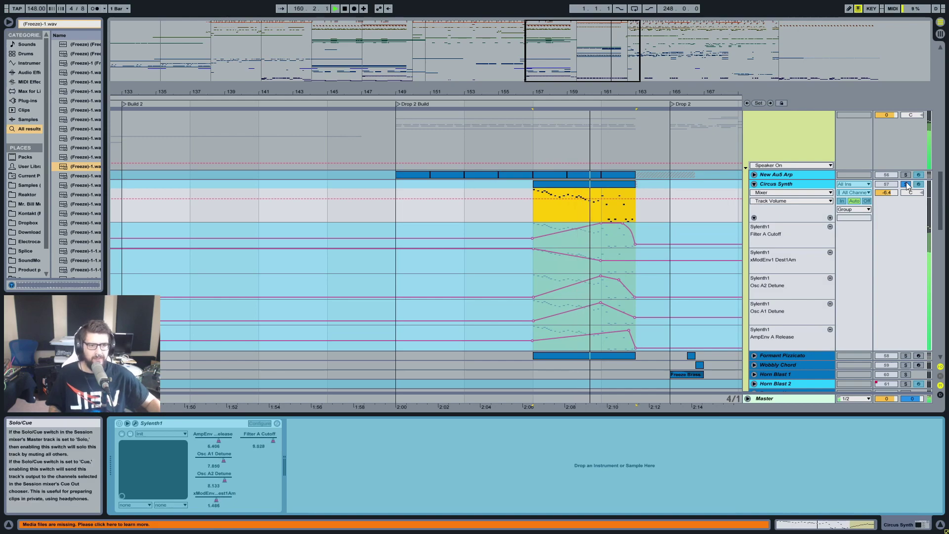
left_click(754, 184)
Play from Drop 2 at bar 165 and briefly check the Massive Sub track.
left_click(671, 153)
key("space")
key("space")
left_click_drag(722, 92, 390, 49)
scroll(422, 242, "up", 8)
scroll(423, 282, "up", 5)
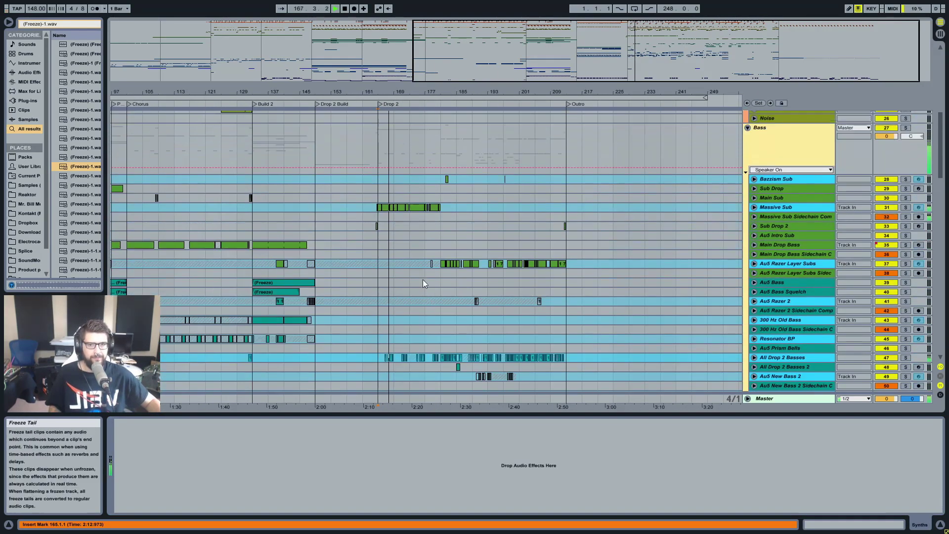
left_click(754, 207)
left_click(754, 207)
key("space")
left_click_drag(499, 91, 504, 55)
scroll(639, 349, "down", 5)
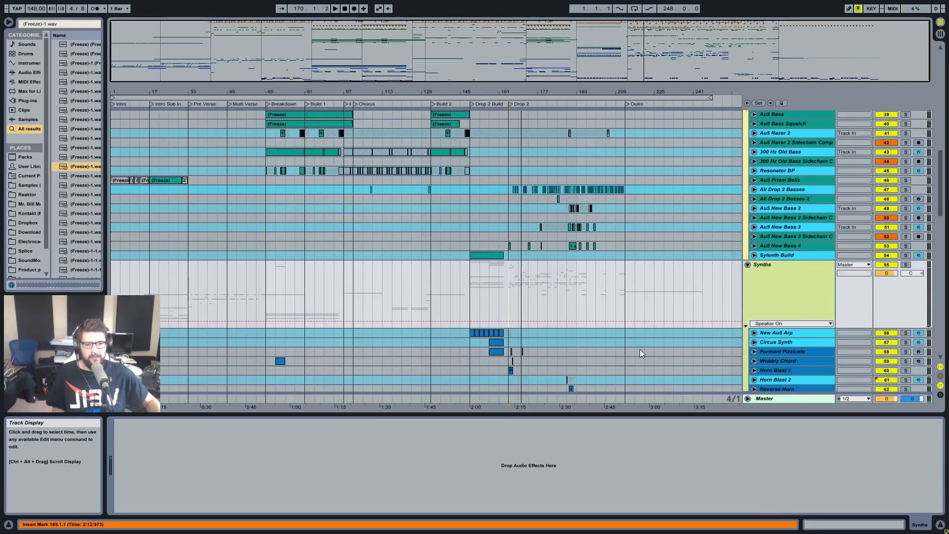
left_click_drag(395, 91, 395, 91)
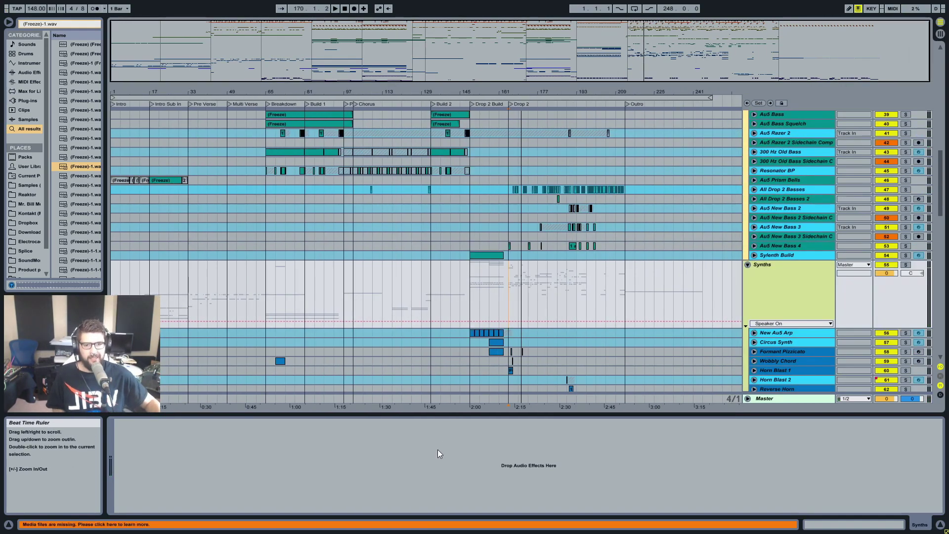
scroll(464, 299, "up", 6)
scroll(442, 294, "up", 5)
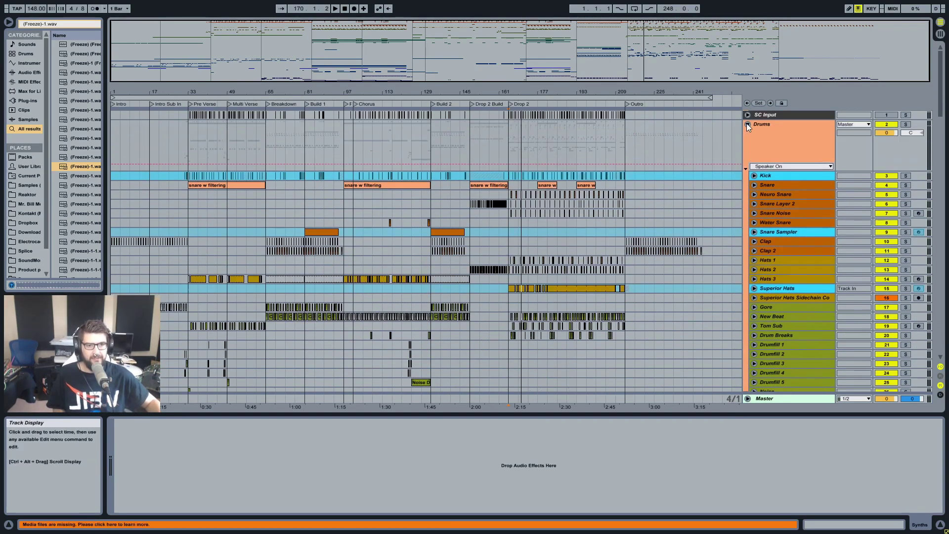
Collapse the Drums, Bass, Synths, FX and Vocals groups, marking bars Chorus to Build 2.
left_click(747, 124)
left_click(748, 167)
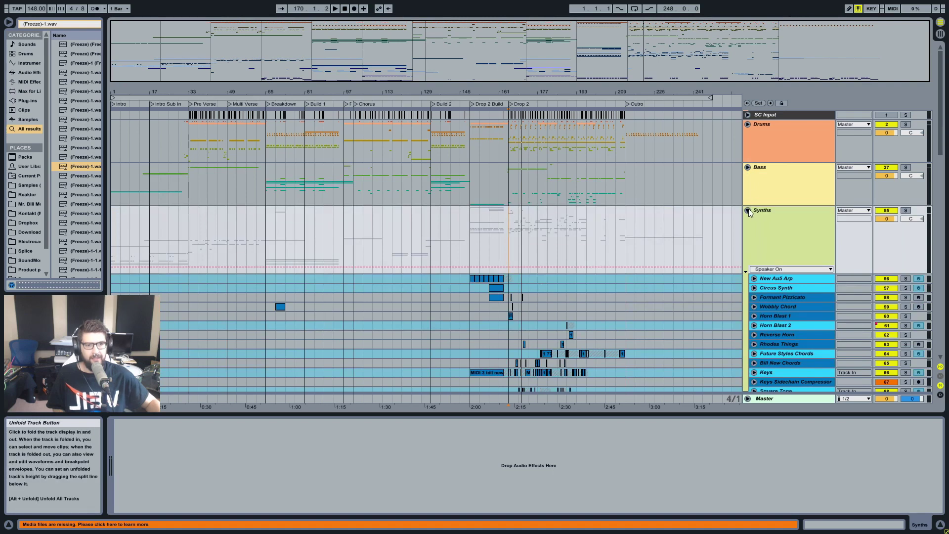
left_click(747, 210)
left_click(748, 270)
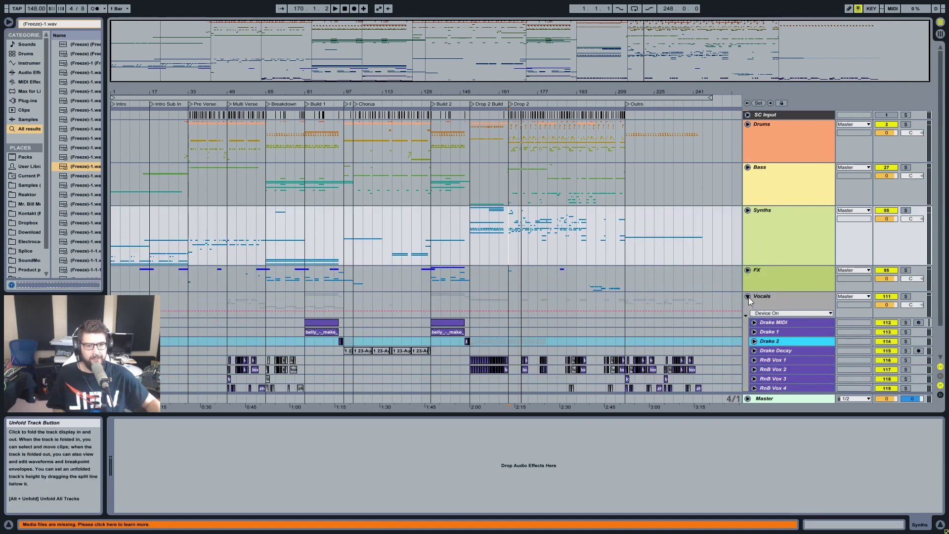
left_click(747, 297)
left_click_drag(353, 115, 454, 227)
left_click(431, 229)
Expand Vocals, select the Drake MIDI and RnB Vox 3 clips, and exit full screen.
left_click(747, 296)
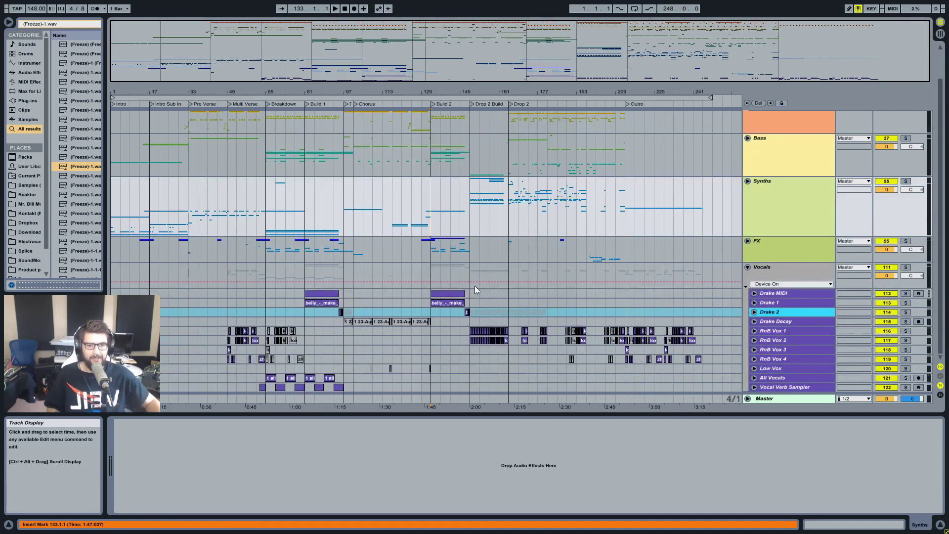
left_click(454, 291)
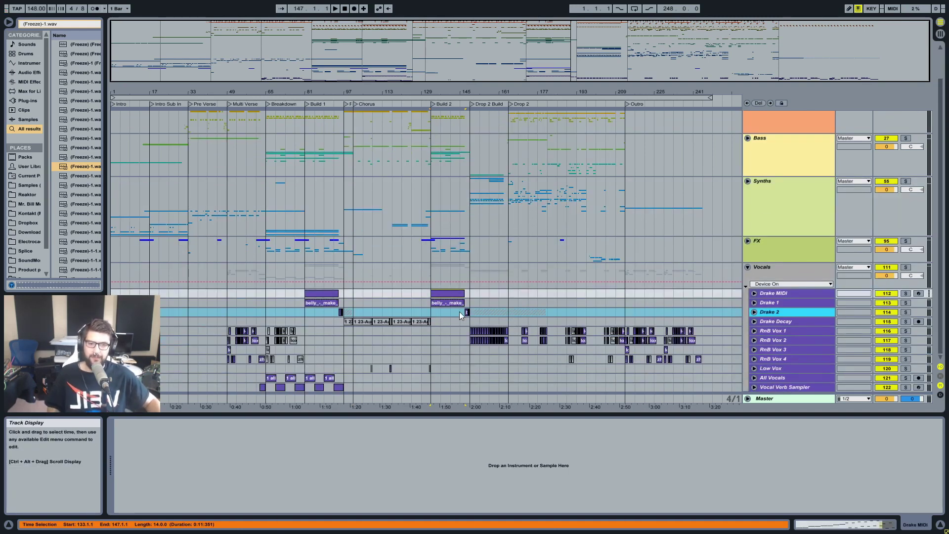
left_click(469, 324)
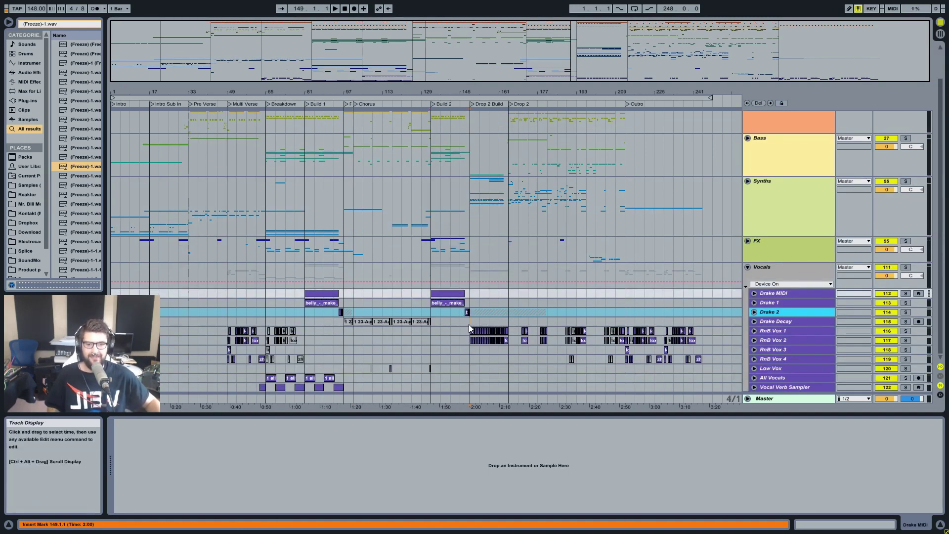
left_click(506, 350)
left_click(475, 352)
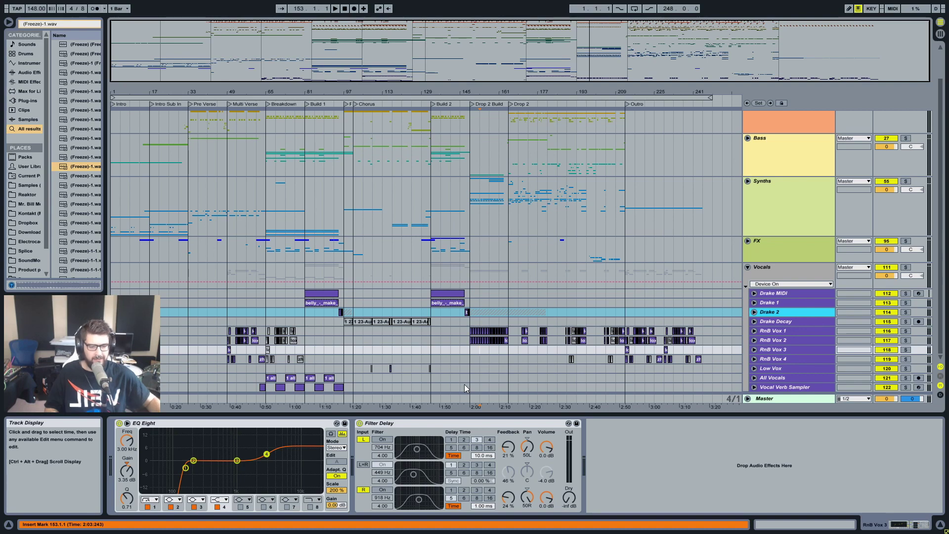
key("F11")
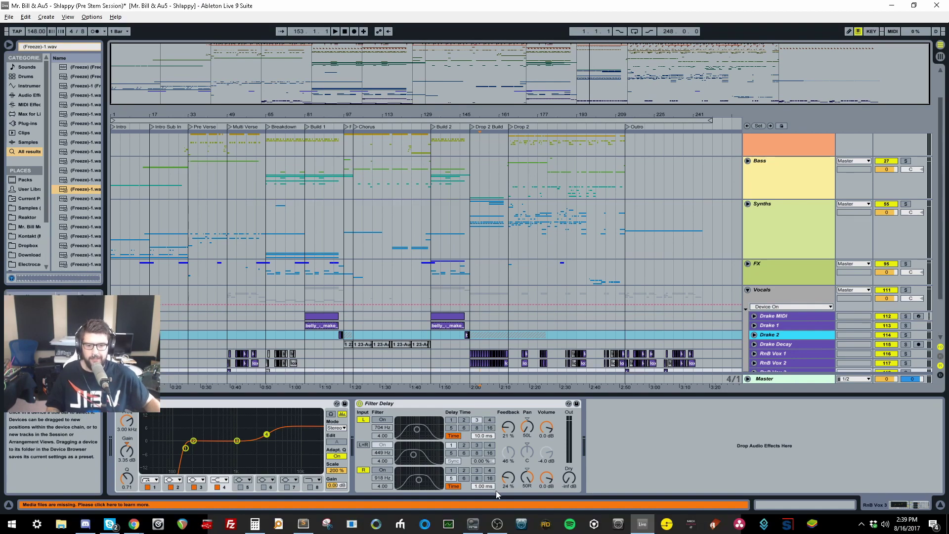